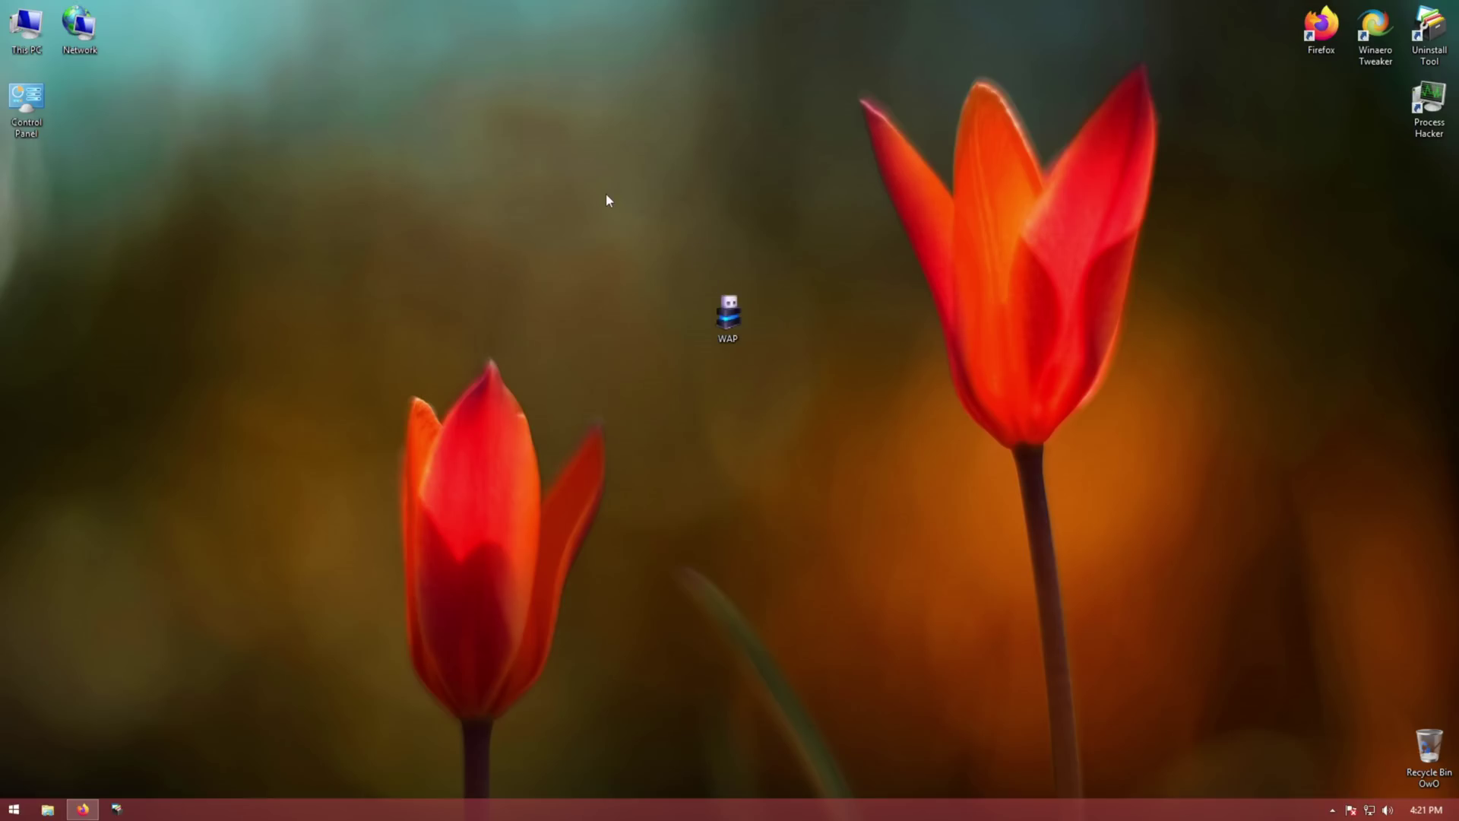
drag(605, 192, 622, 330)
drag(606, 193, 669, 188)
drag(622, 230, 584, 235)
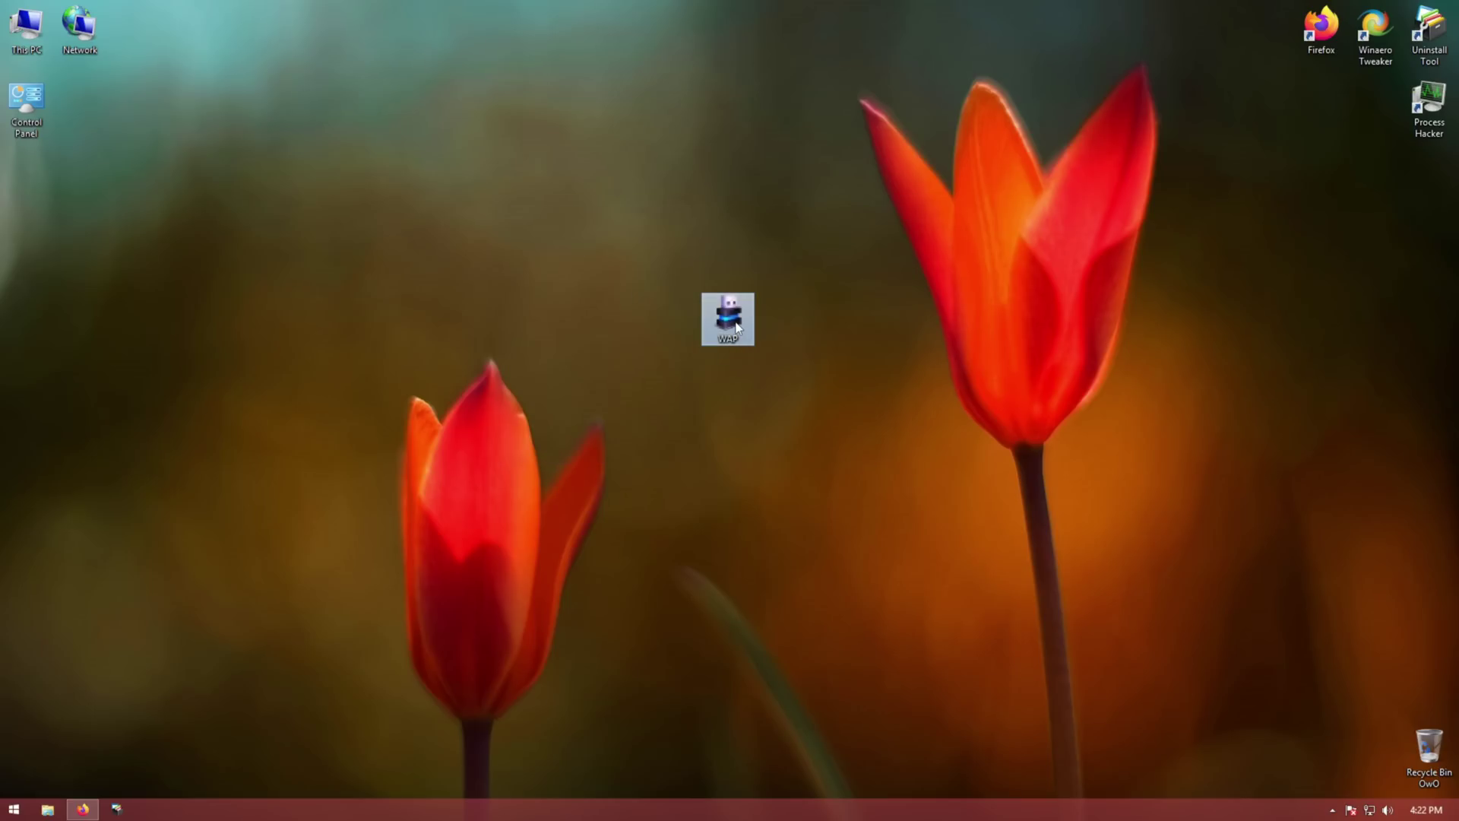
click(627, 187)
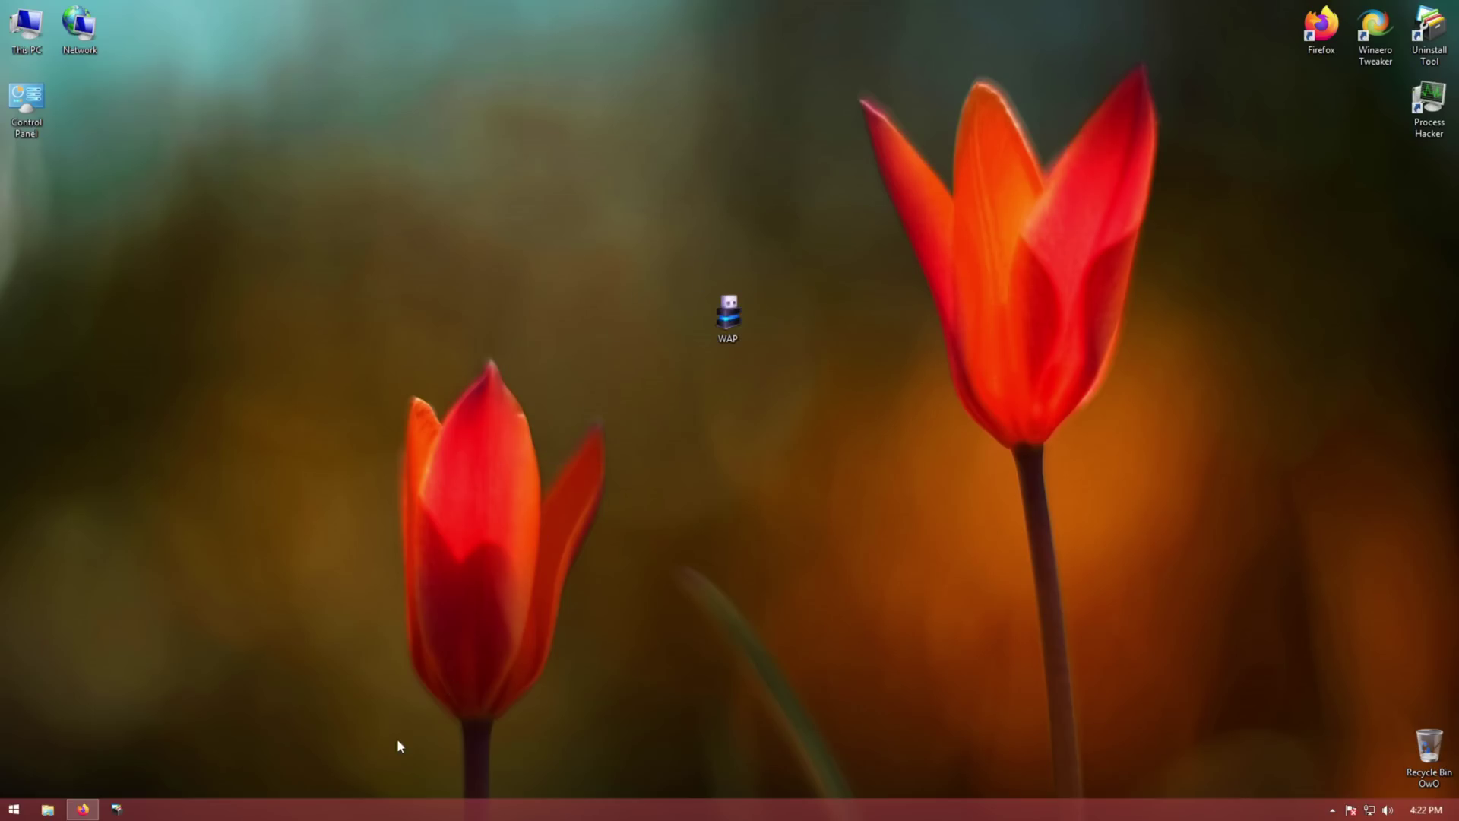
Bring up Firefox to view the Windows Accelerator Pro removal guide, and close the browser.
click(82, 809)
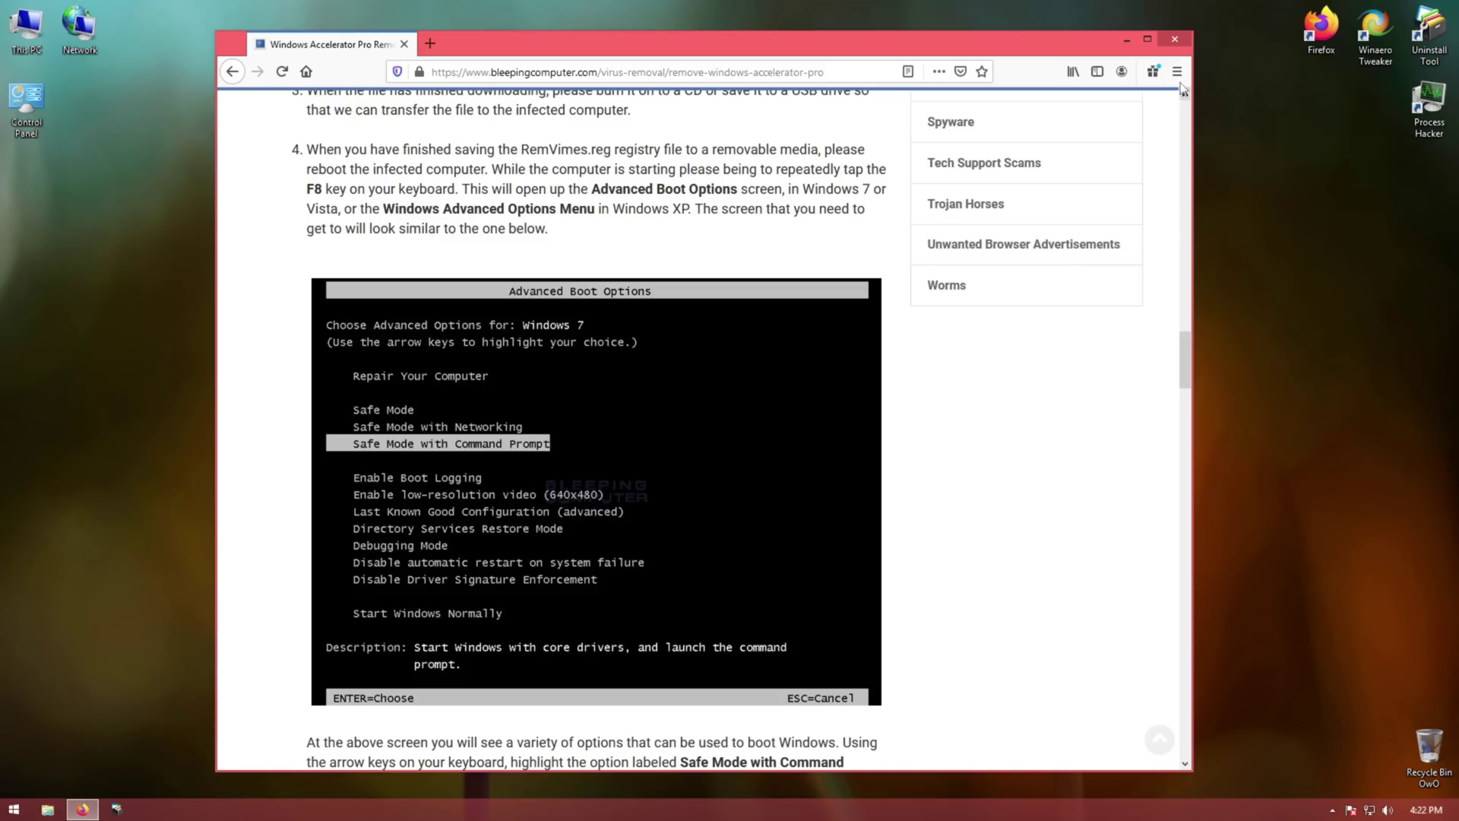
click(1175, 39)
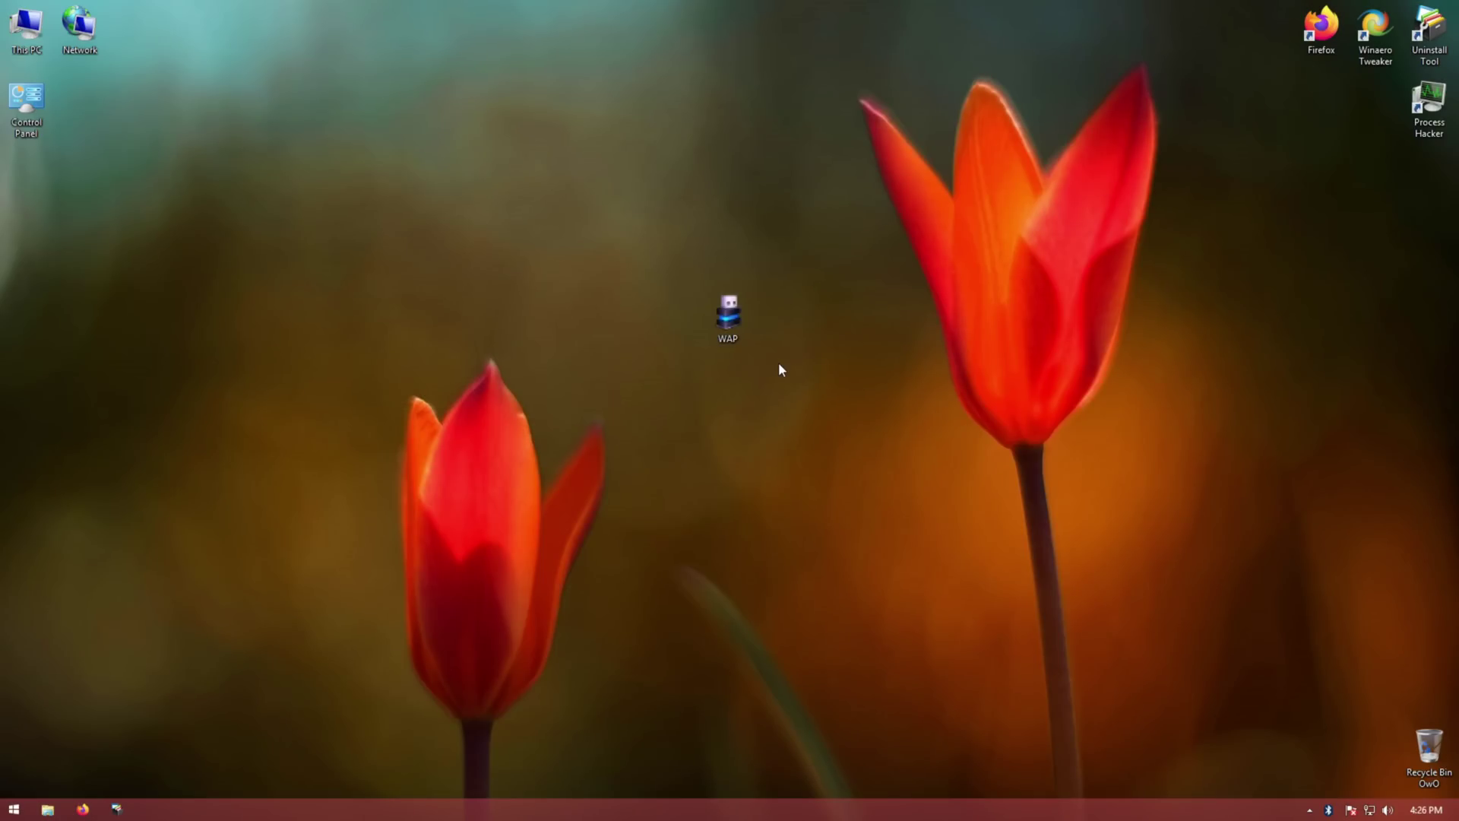
drag(798, 368, 851, 362)
click(814, 380)
drag(703, 354, 754, 293)
click(810, 304)
Launch the WAP program from the desktop and allow guard-eypd.exe to make changes to the computer.
double_click(718, 319)
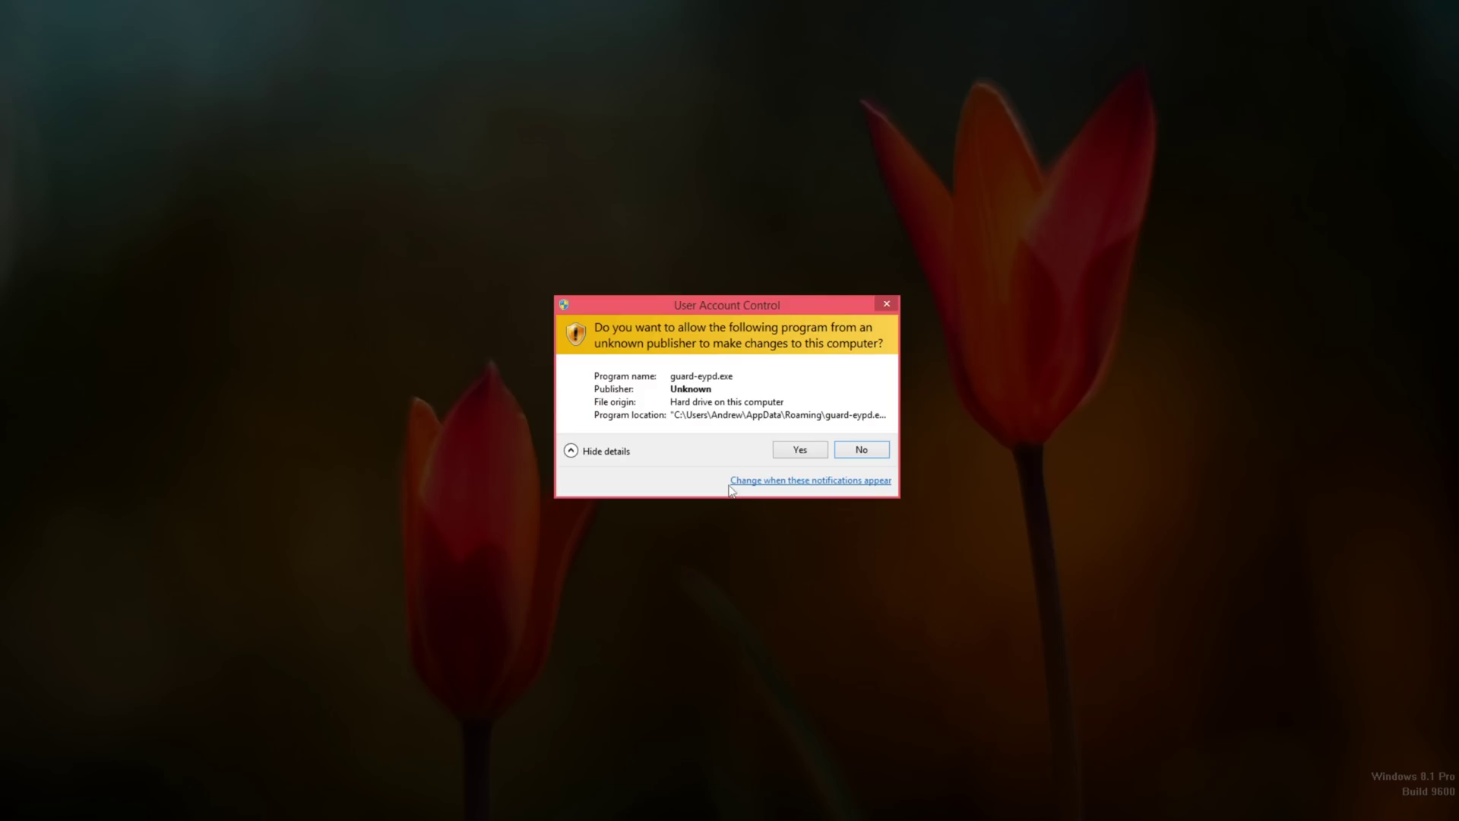
click(627, 453)
click(602, 440)
click(798, 452)
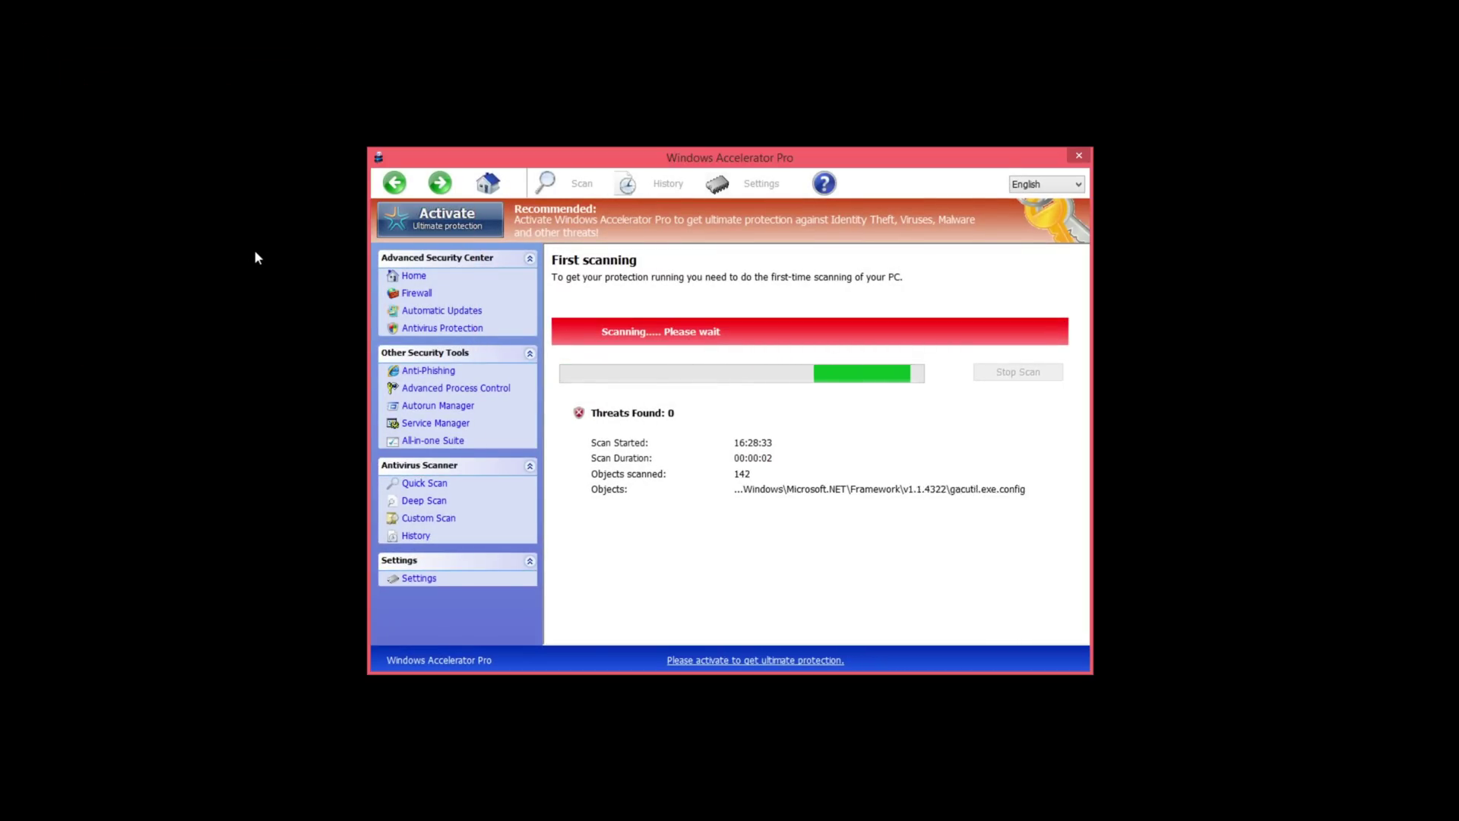
Try repeatedly to open Task Manager during the first scan of Windows Accelerator Pro.
key(ctrl+shift+Escape)
key(ctrl+shift+Escape)
key(ctrl+shift+Escape)
key(ctrl+shift+Escape)
key(ctrl+shift+Escape)
key(ctrl+shift+Escape)
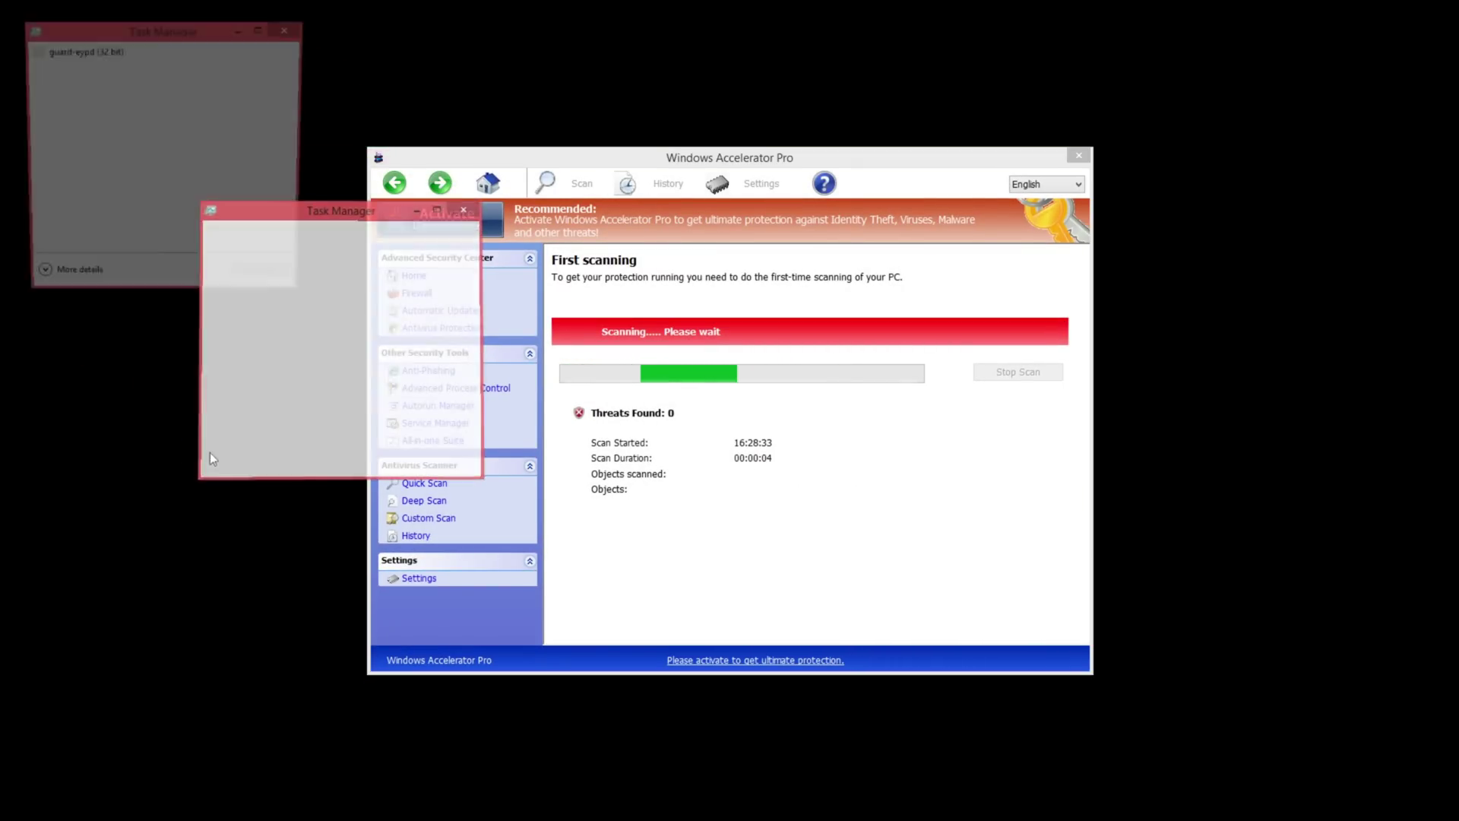
key(ctrl+shift+Escape)
key(ctrl+shift+Escape)
key(ctrl+shift+Escape)
key(ctrl+shift+Escape)
key(ctrl+shift+Escape)
key(ctrl+shift+Escape)
key(ctrl+shift+Escape)
key(ctrl+shift+Escape)
key(ctrl+shift+Escape)
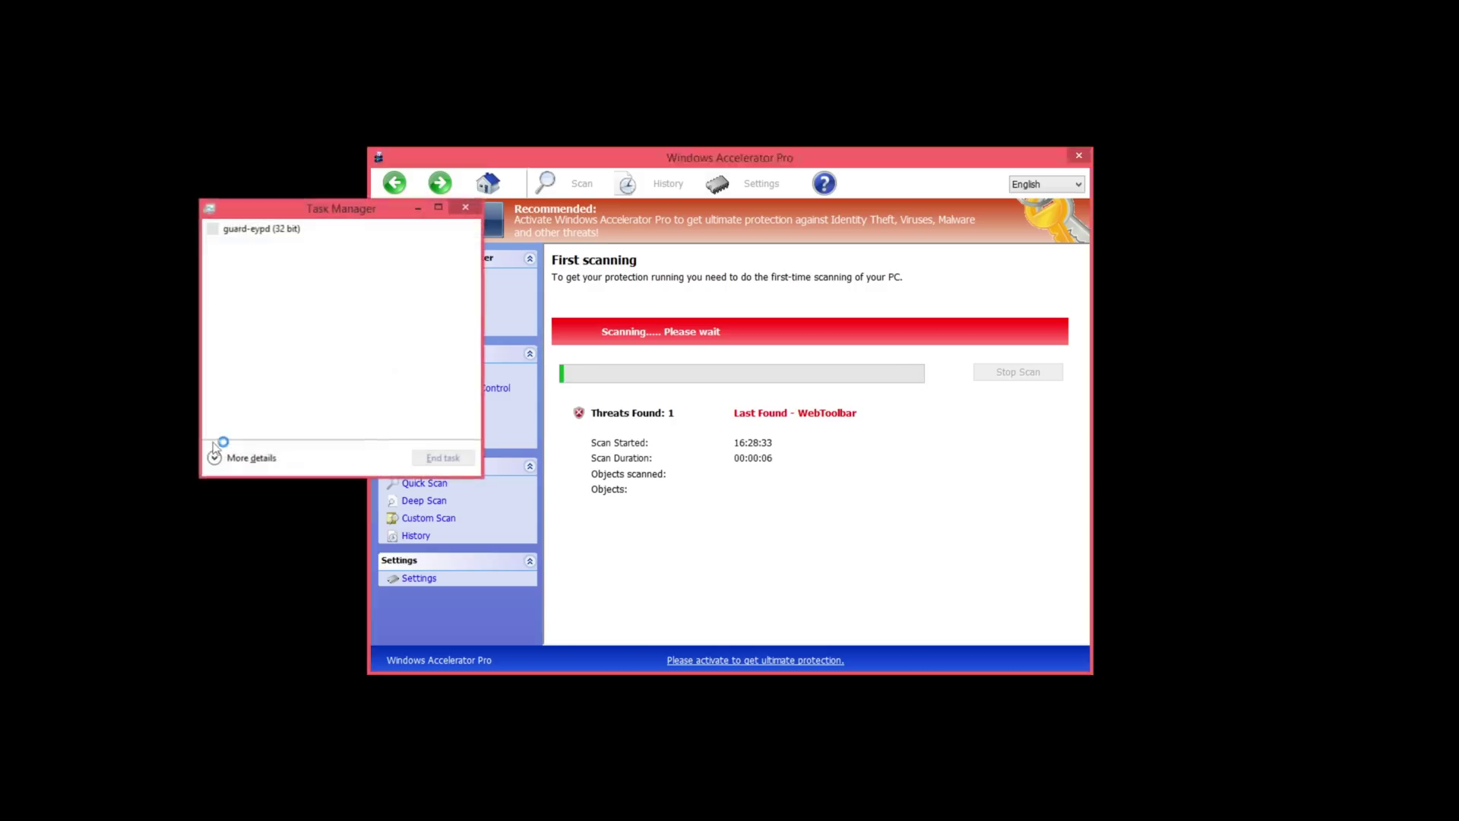
key(ctrl+shift+Escape)
key(ctrl+shift+Escape)
key(ctrl+shift+Escape)
key(ctrl+shift+Escape)
key(ctrl+shift+Escape)
key(ctrl+shift+Escape)
key(ctrl+shift+Escape)
key(ctrl+shift+Escape)
key(ctrl+shift+Escape)
key(ctrl+shift+Escape)
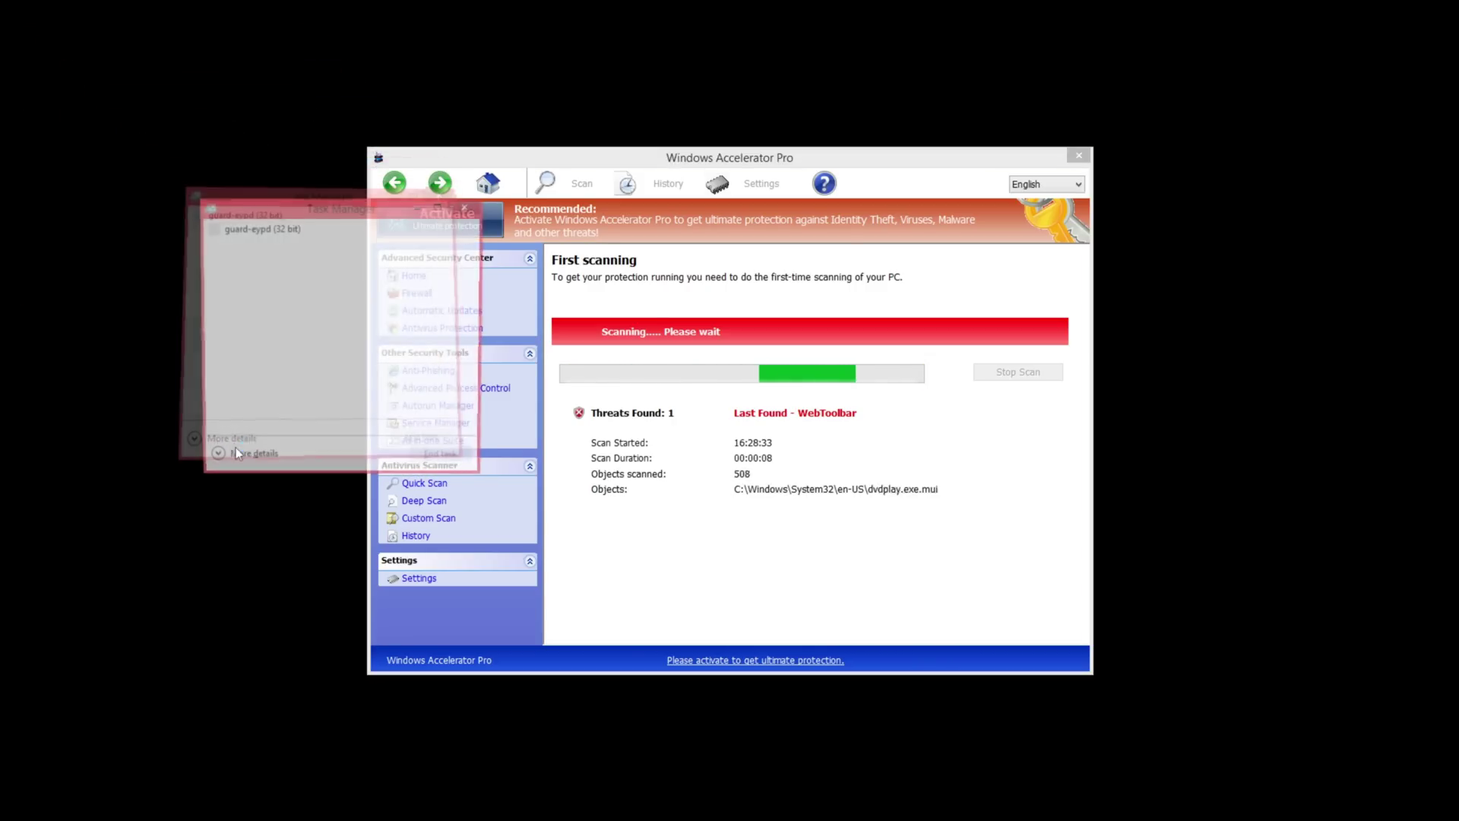
key(ctrl+shift+Escape)
key(ctrl+shift+Escape)
key(ctrl+shift+Escape)
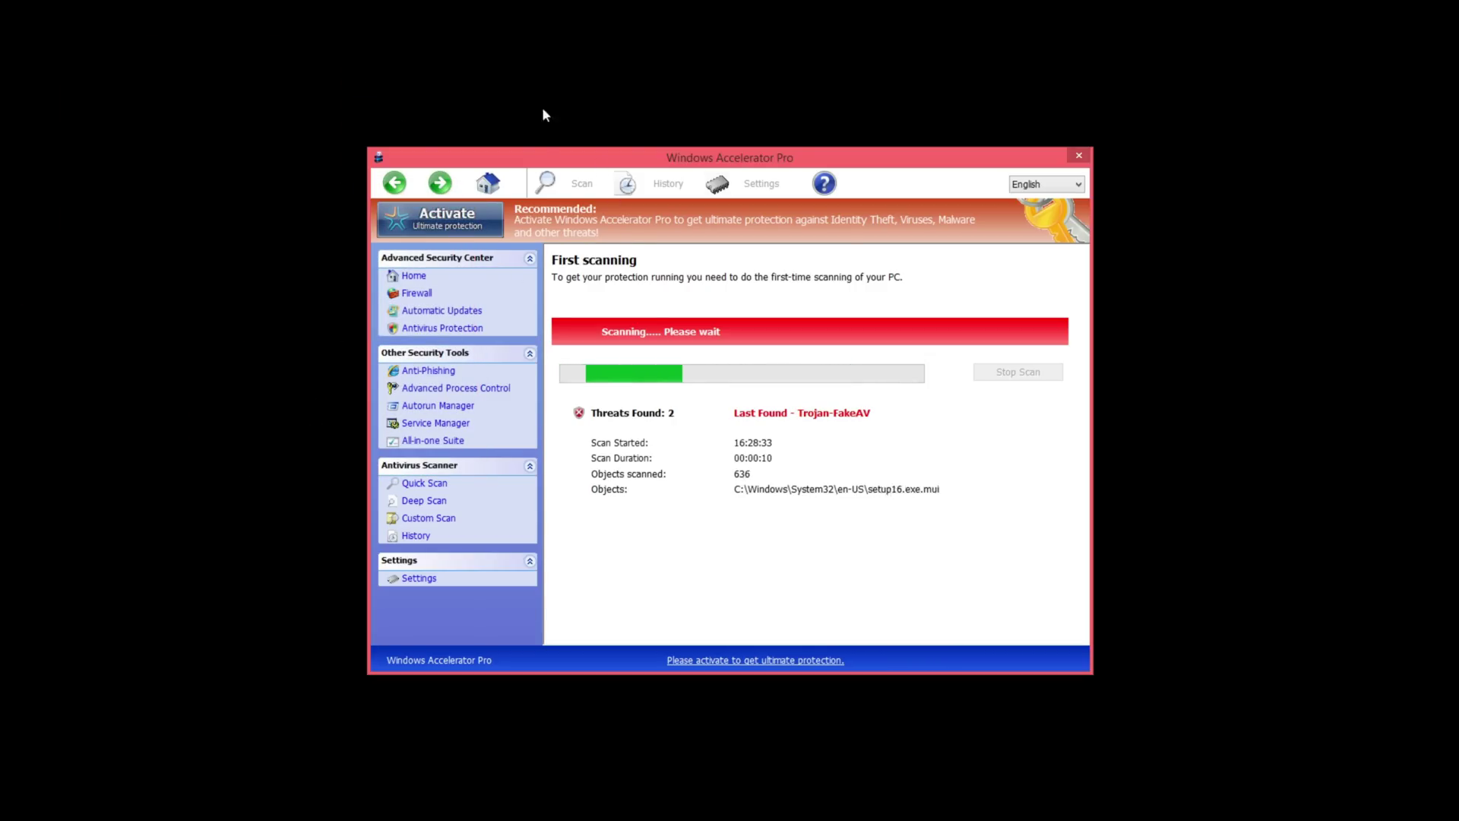
key(ctrl+shift+Escape)
key(ctrl+shift+Escape)
key(ctrl+shift+Escape)
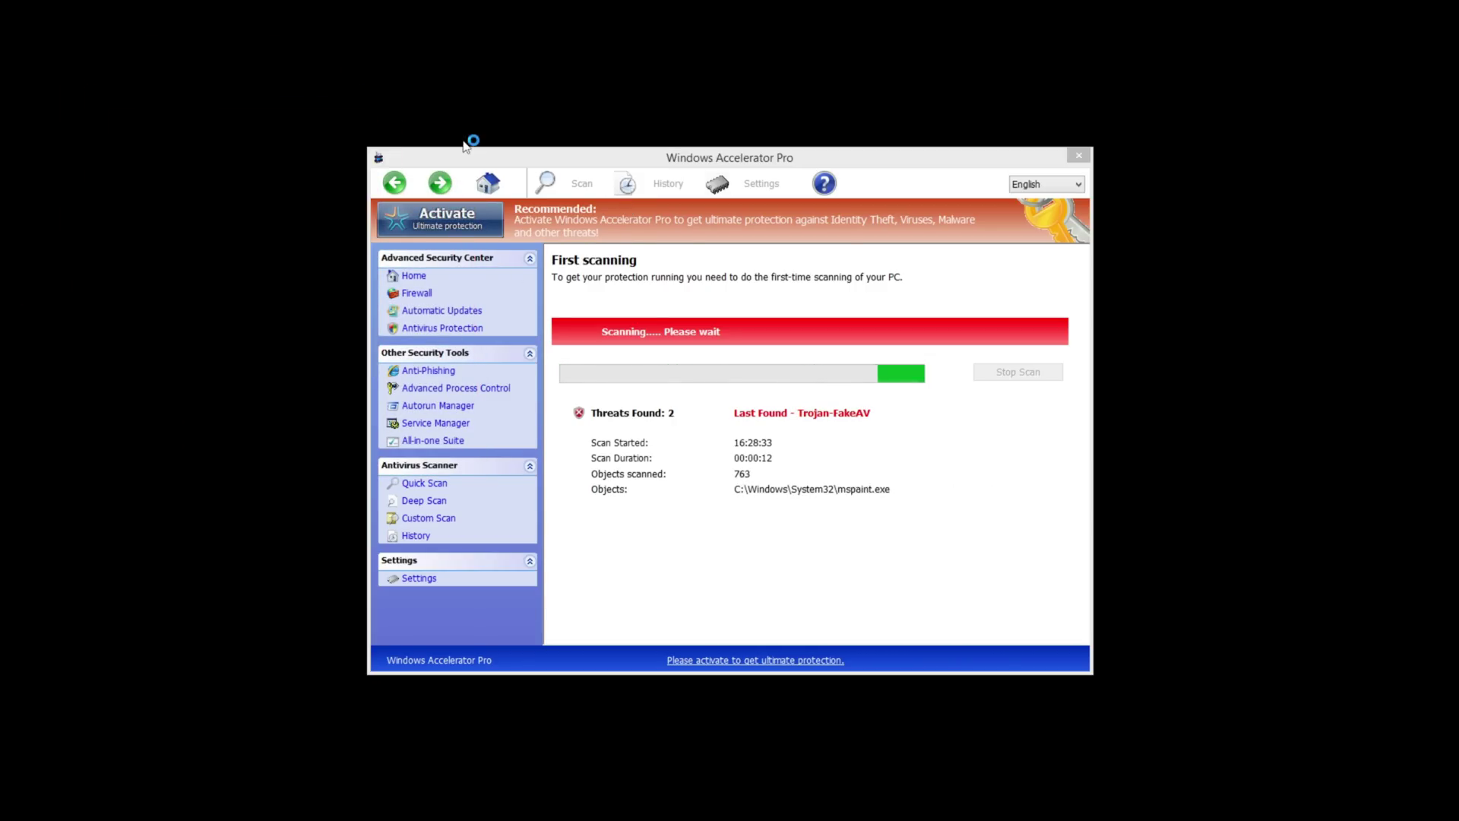
key(ctrl+shift+Escape)
key(ctrl+shift+Escape)
key(ctrl+shift+Escape)
key(ctrl+shift+Escape)
key(ctrl+shift+Escape)
key(ctrl+shift+Escape)
key(ctrl+shift+Escape)
key(ctrl+shift+Escape)
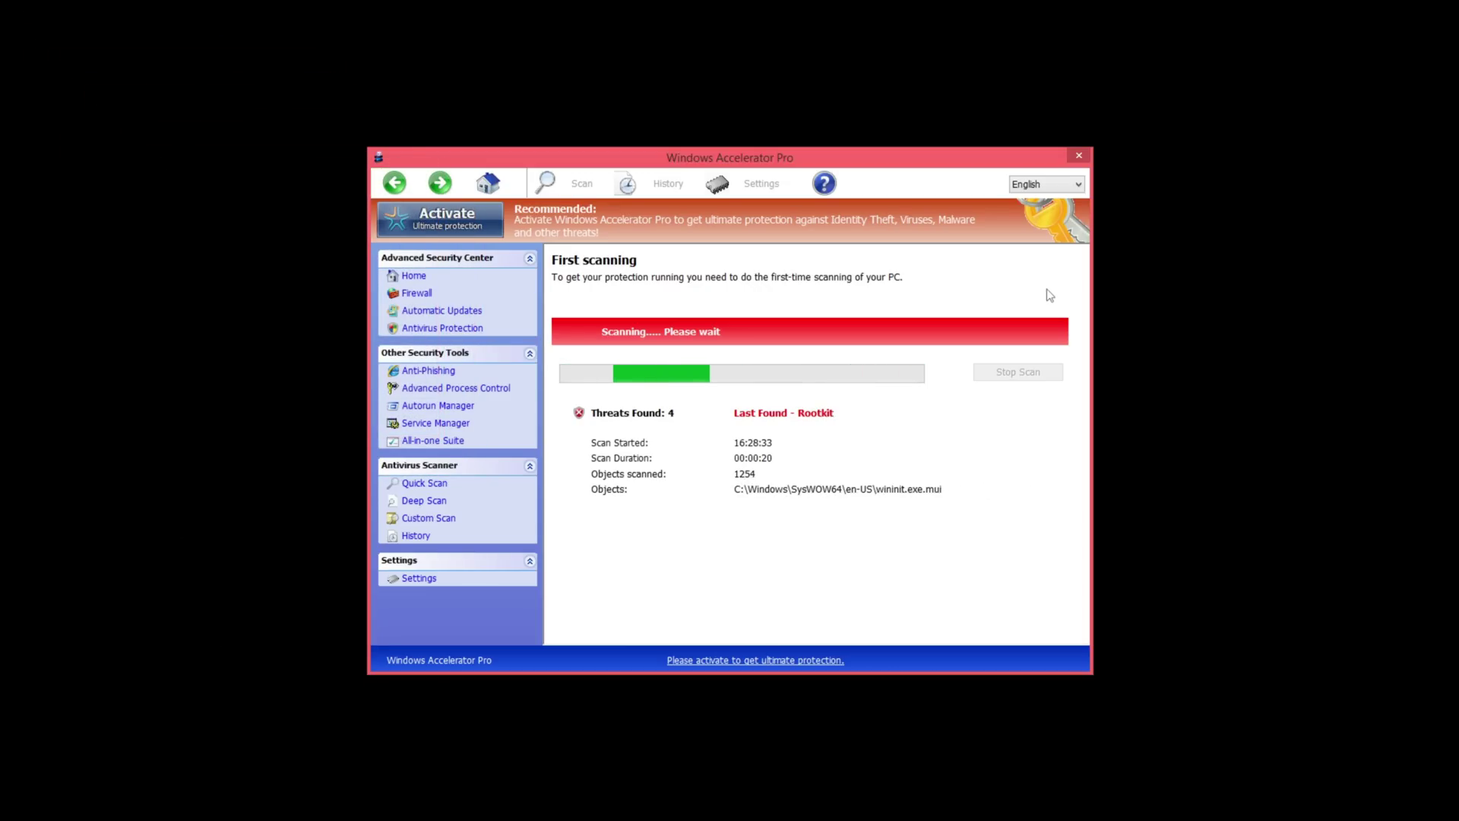
Switch the fake antivirus interface language back and forth between English and German.
click(1043, 184)
scroll(1042, 183, down, 1)
scroll(1042, 184, up, 1)
scroll(1042, 184, down, 1)
scroll(1042, 184, up, 1)
scroll(1045, 184, down, 1)
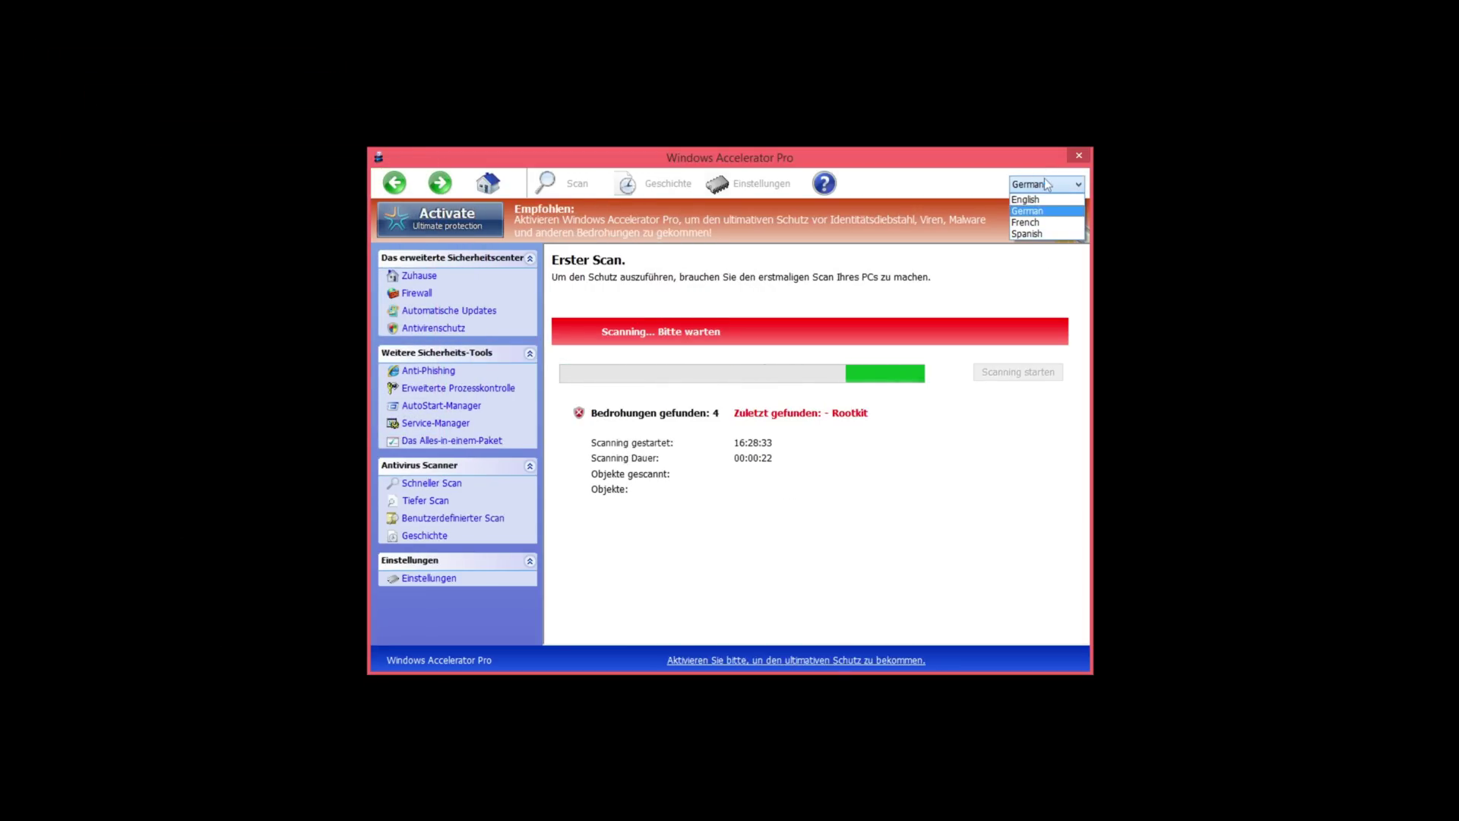
key(Up)
key(Down)
key(Up)
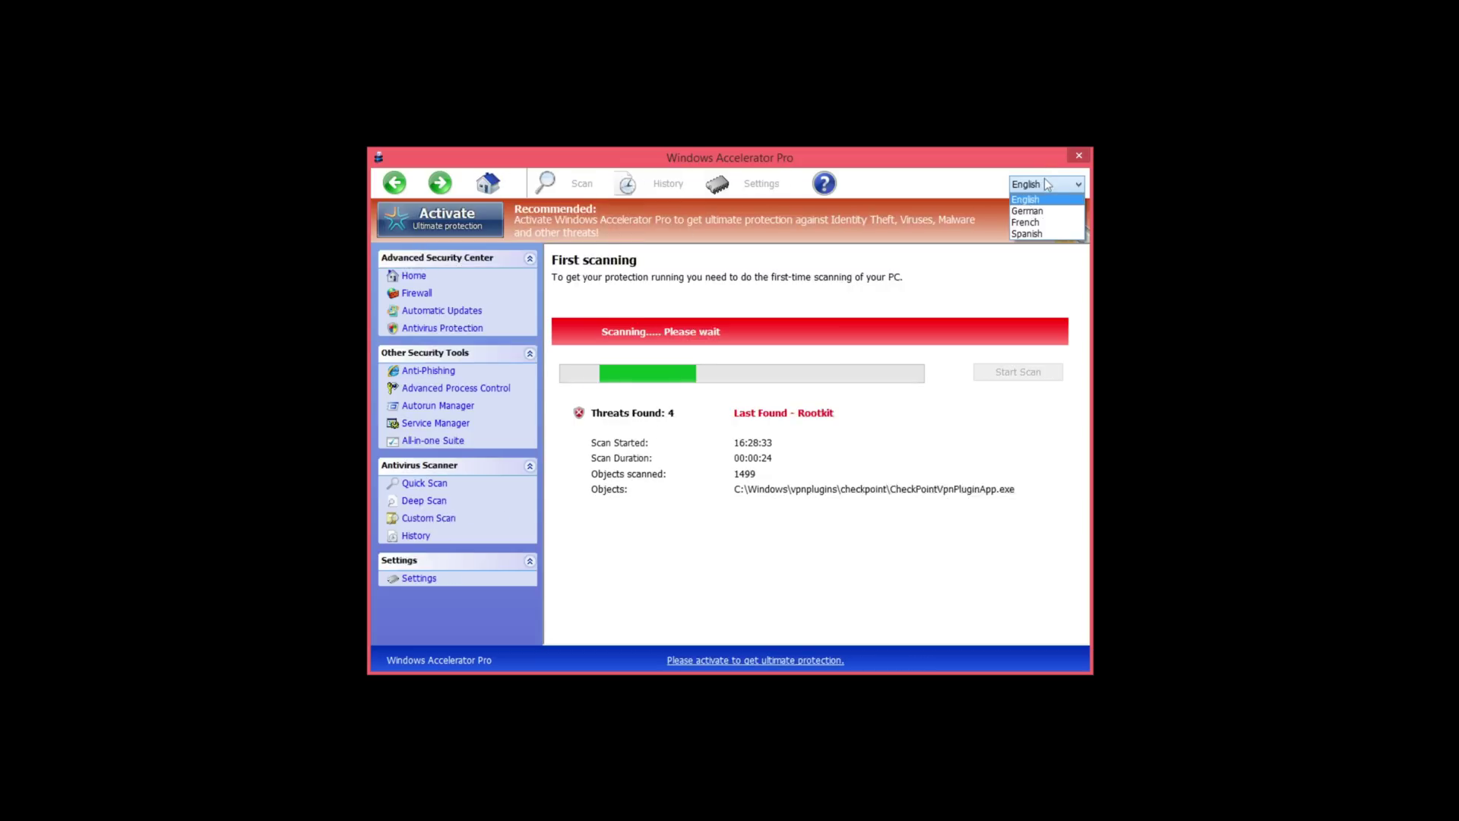
key(Down)
key(Up)
key(Down)
key(Up)
key(Down)
key(Up)
key(Down)
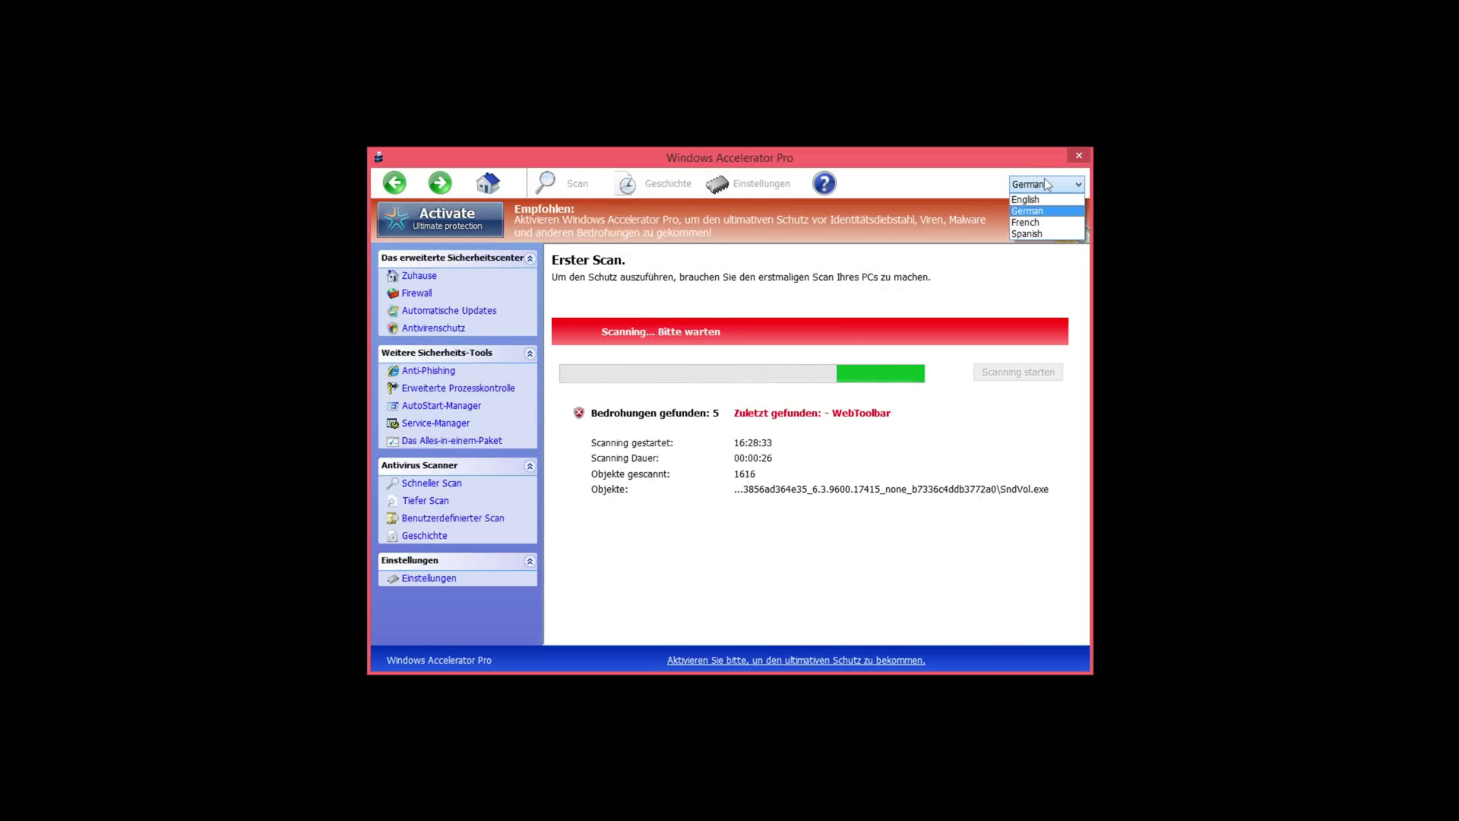
key(Up)
key(Down)
key(Up)
key(Down)
key(Up)
key(Down)
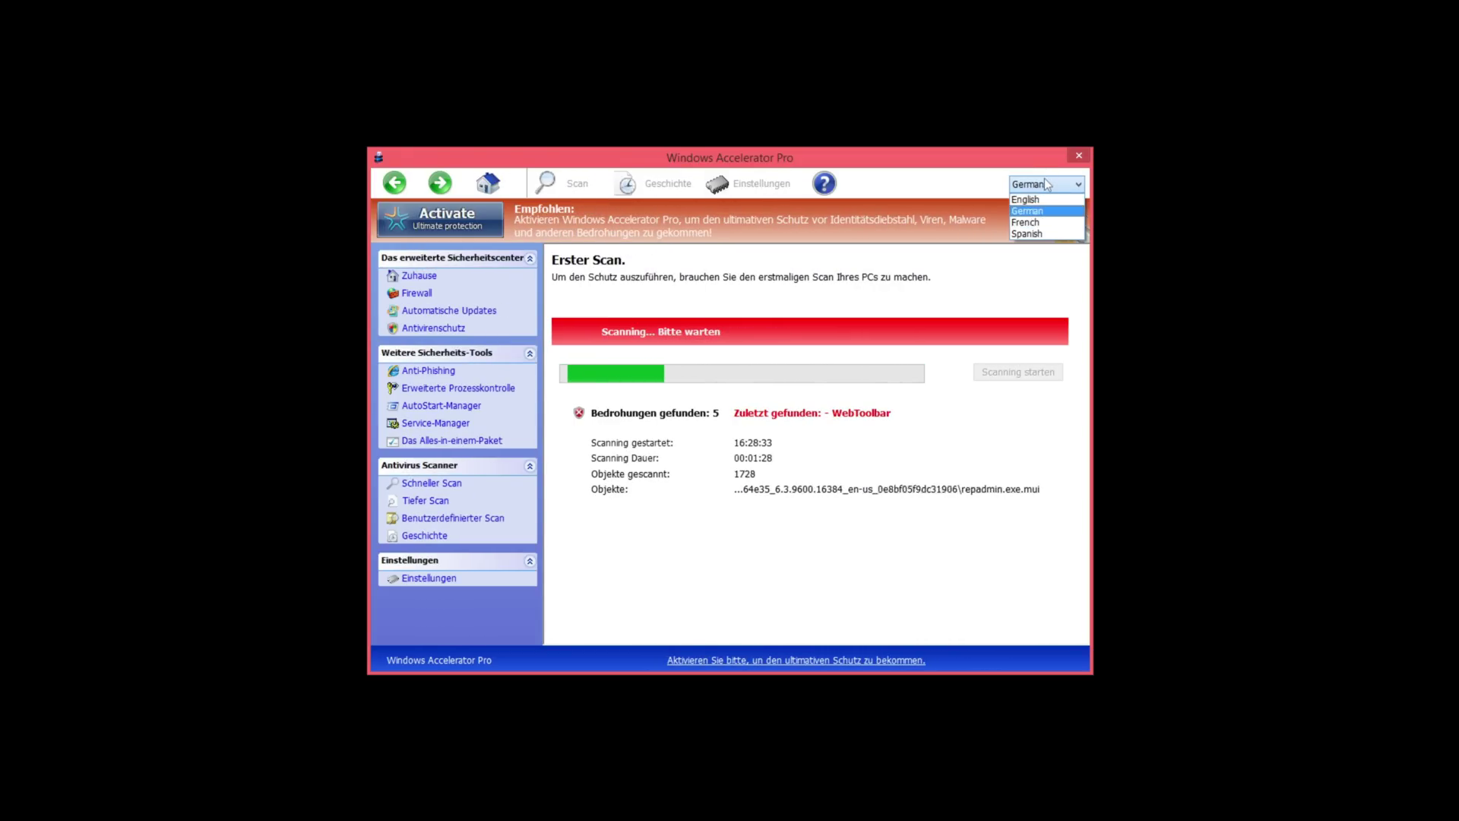
Cycle the interface language through French, German and Spanish, and return it to English.
key(Down)
key(Up)
key(Down)
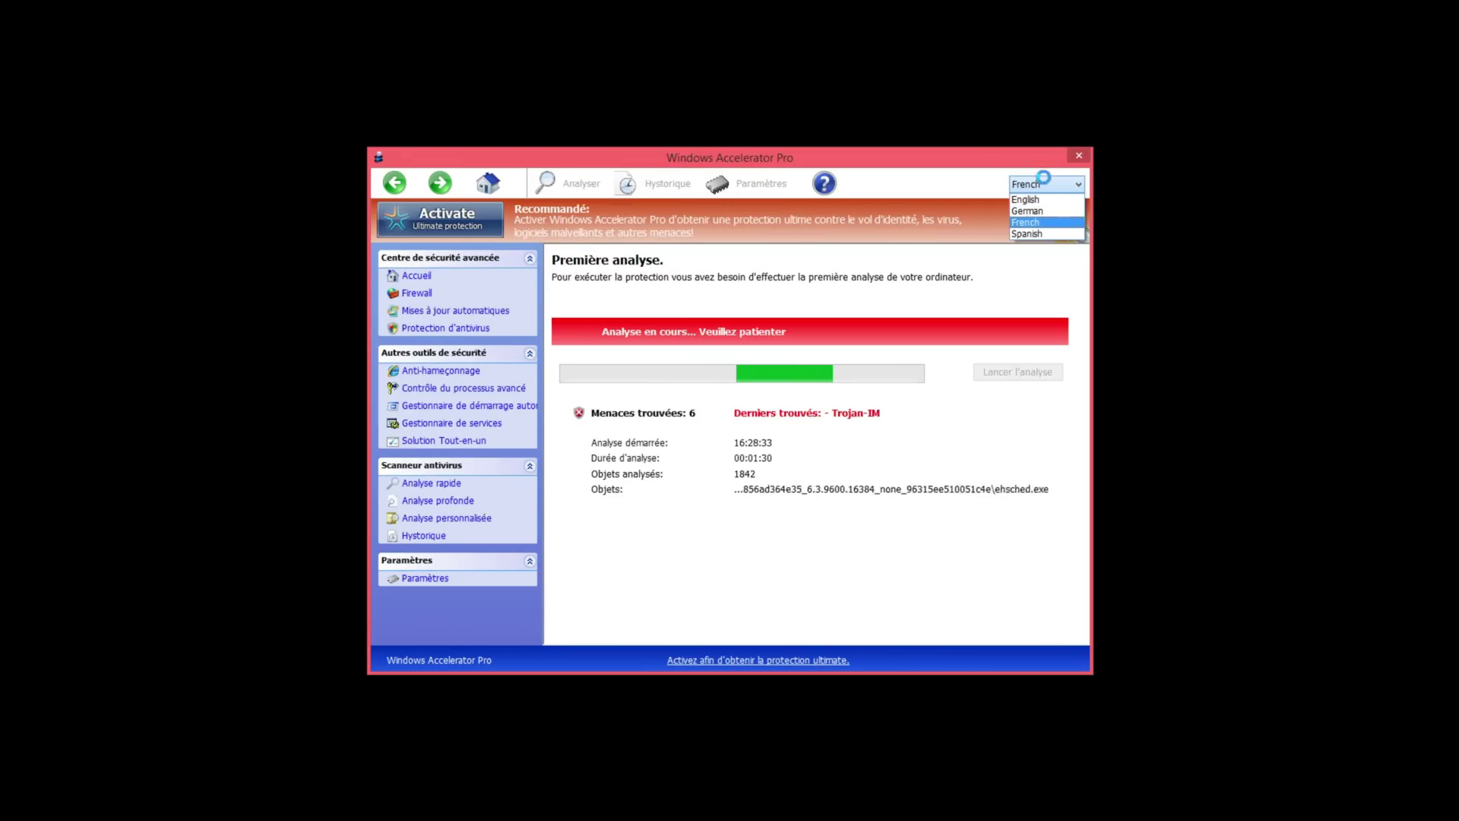
key(Down)
click(1045, 179)
key(Up)
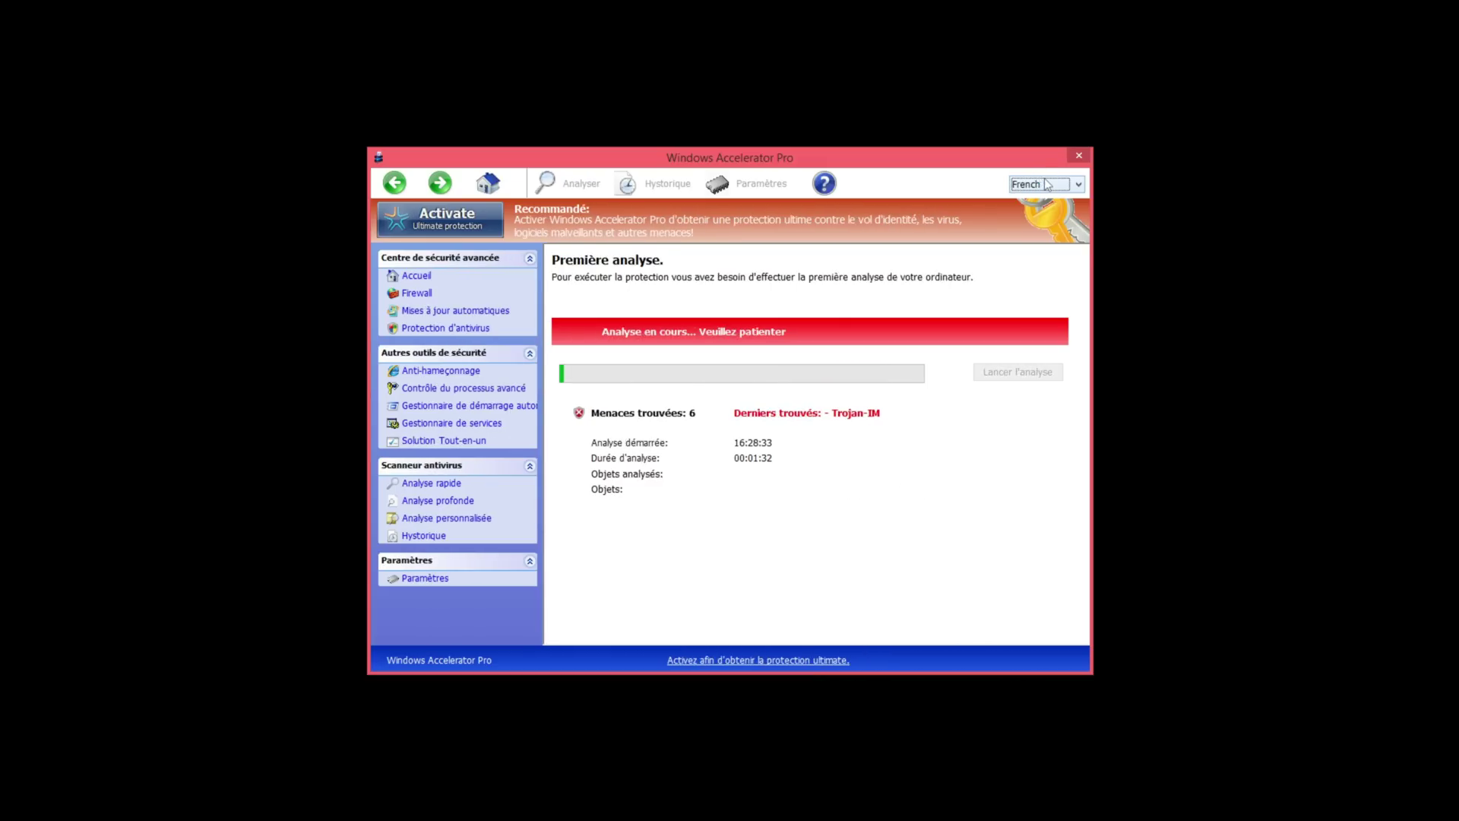
key(Down)
key(Up)
key(Up)
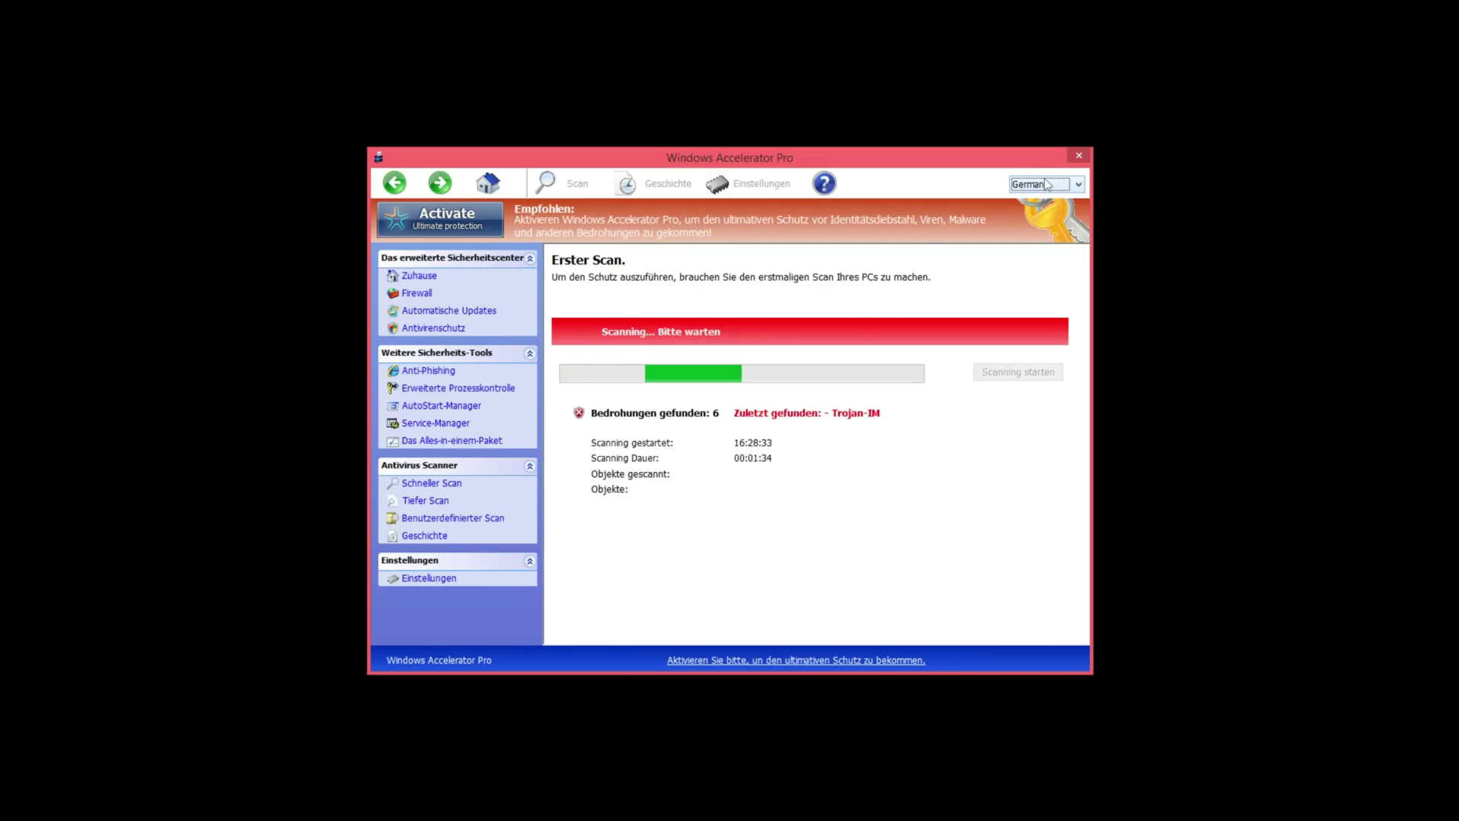
key(Down)
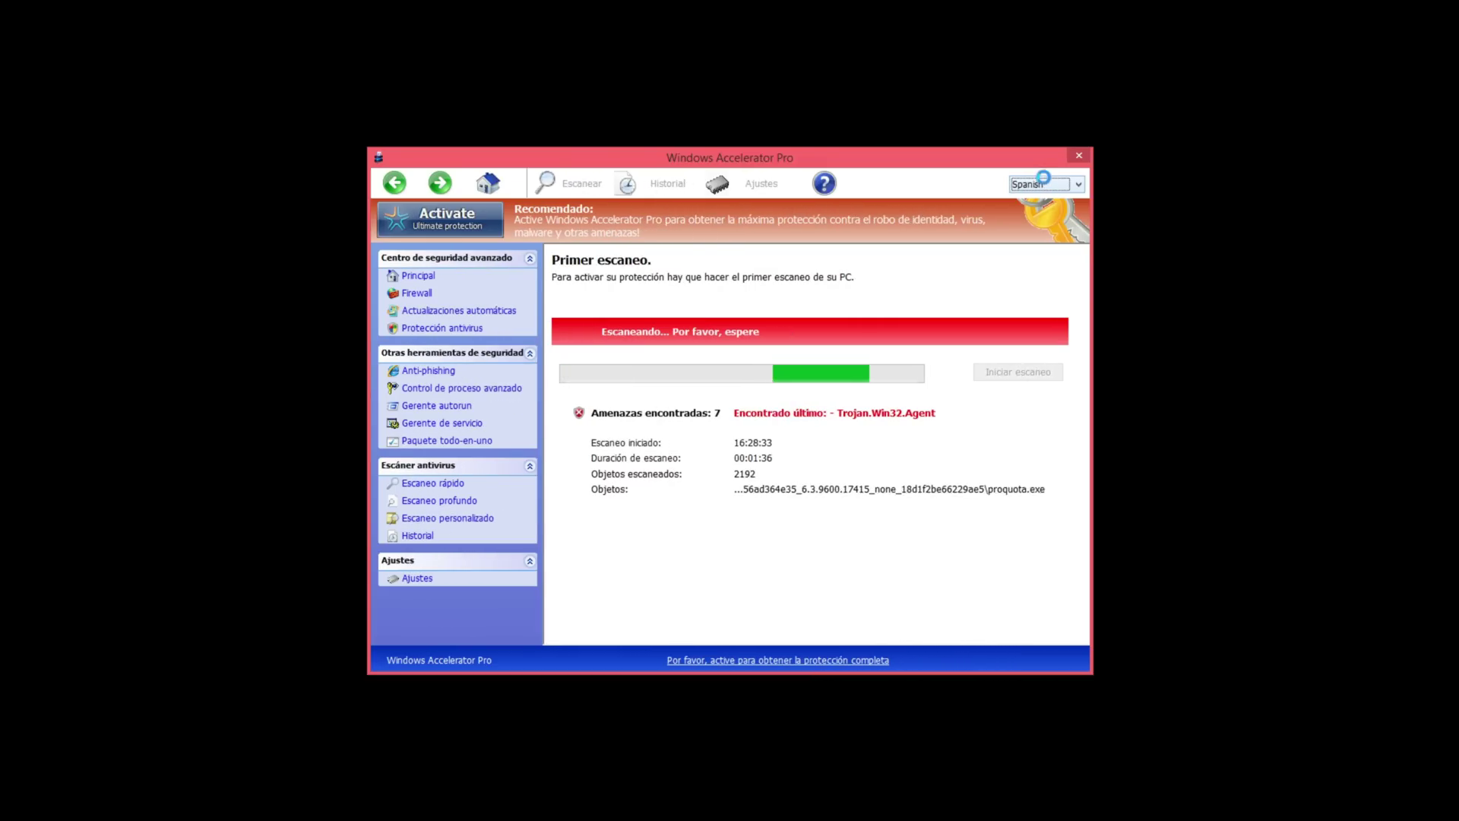
key(Up)
key(Up)
key(Down)
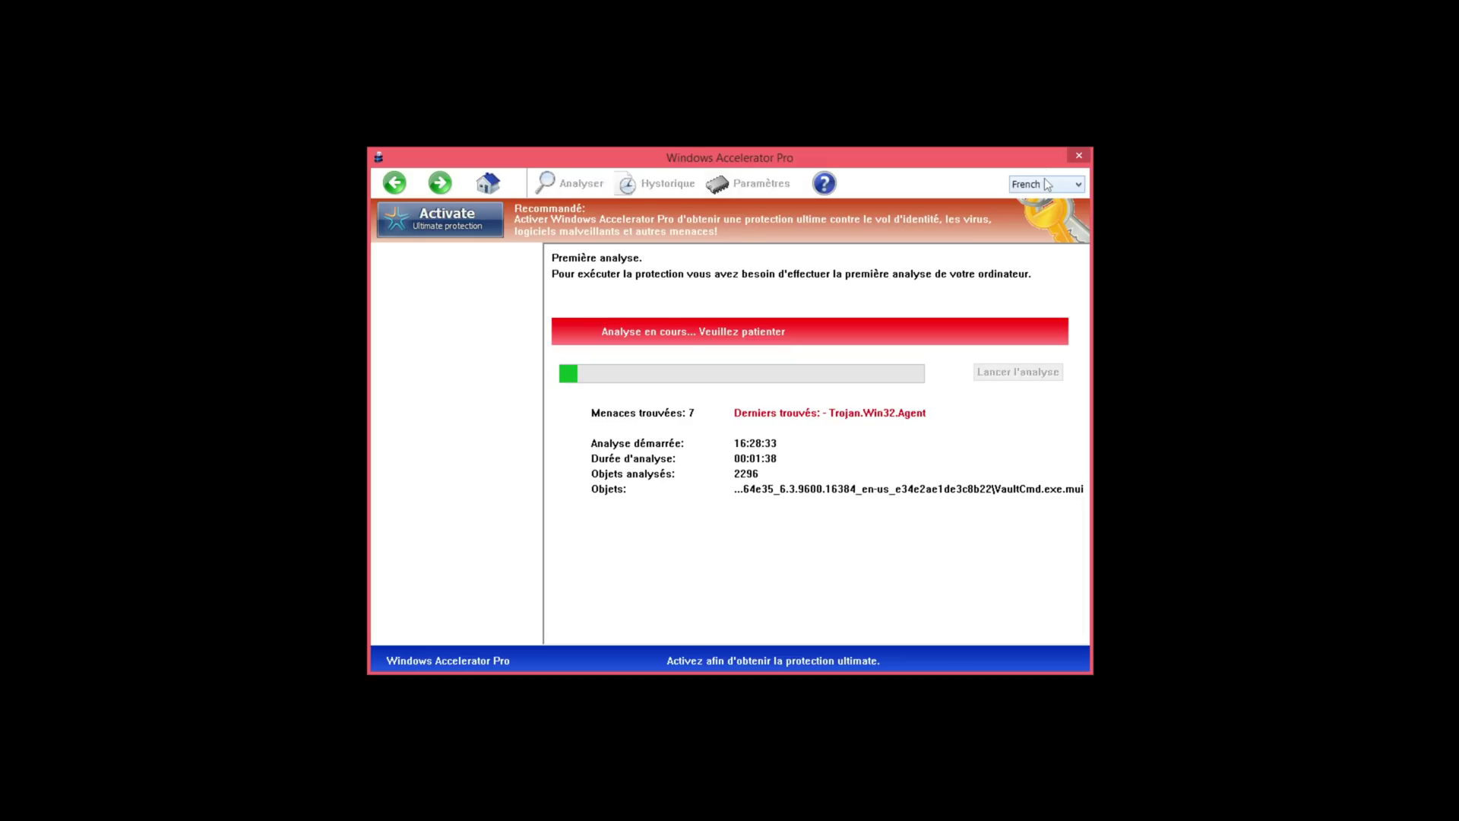
key(Up)
key(Down)
key(Up)
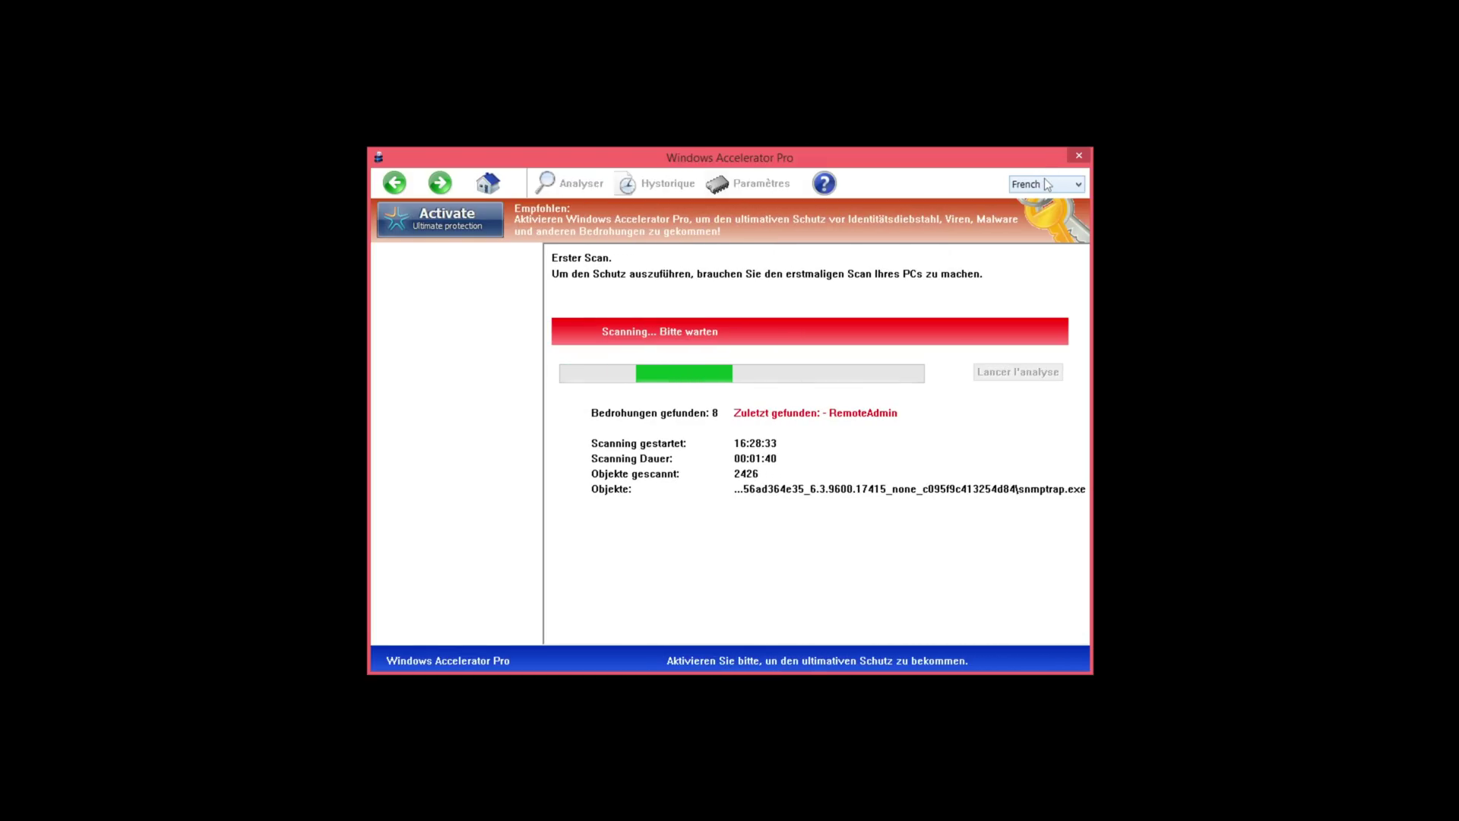
scroll(1044, 178, down, 1)
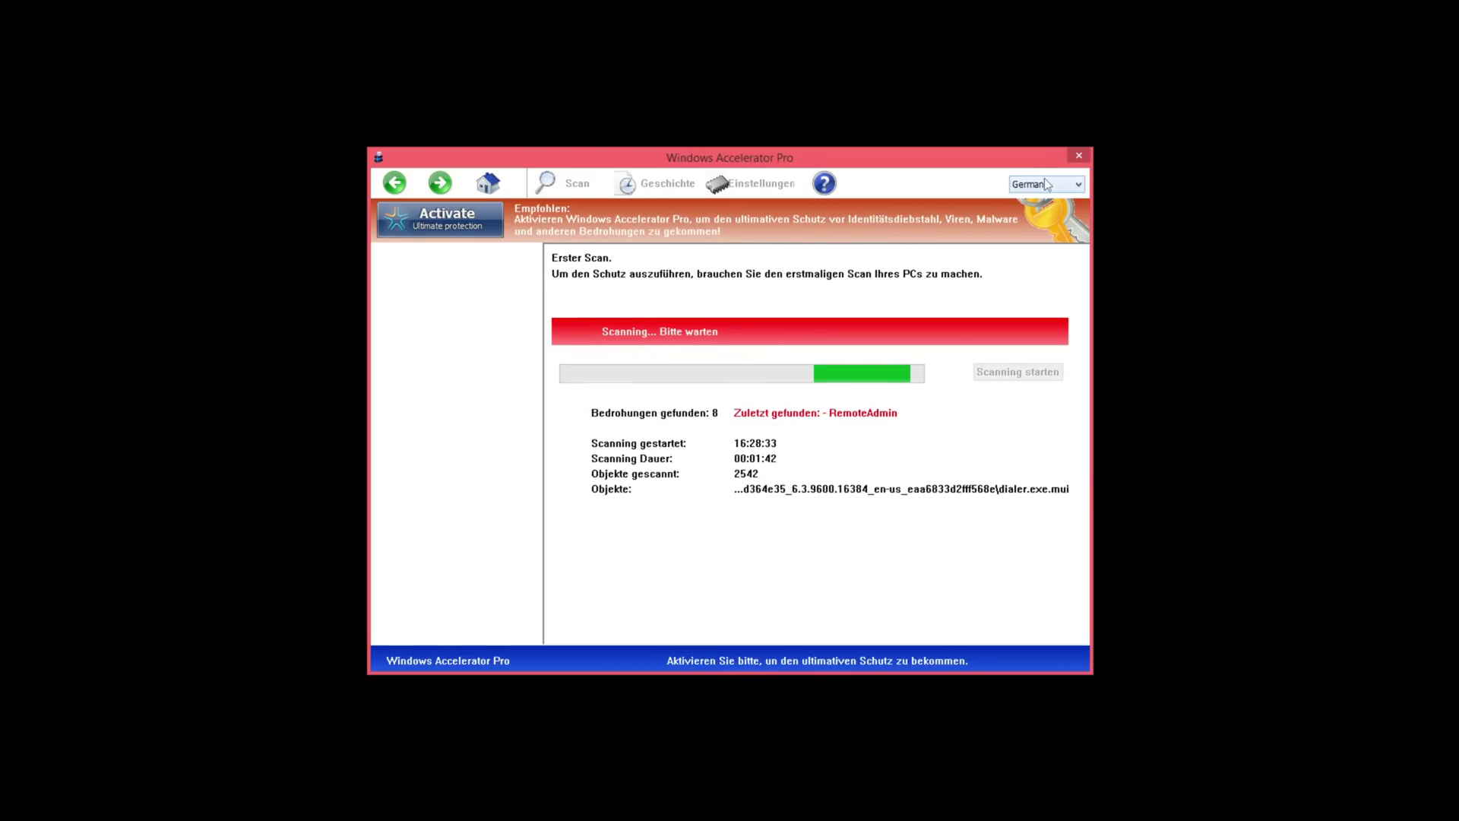
scroll(1045, 178, down, 2)
key(Up)
key(Up)
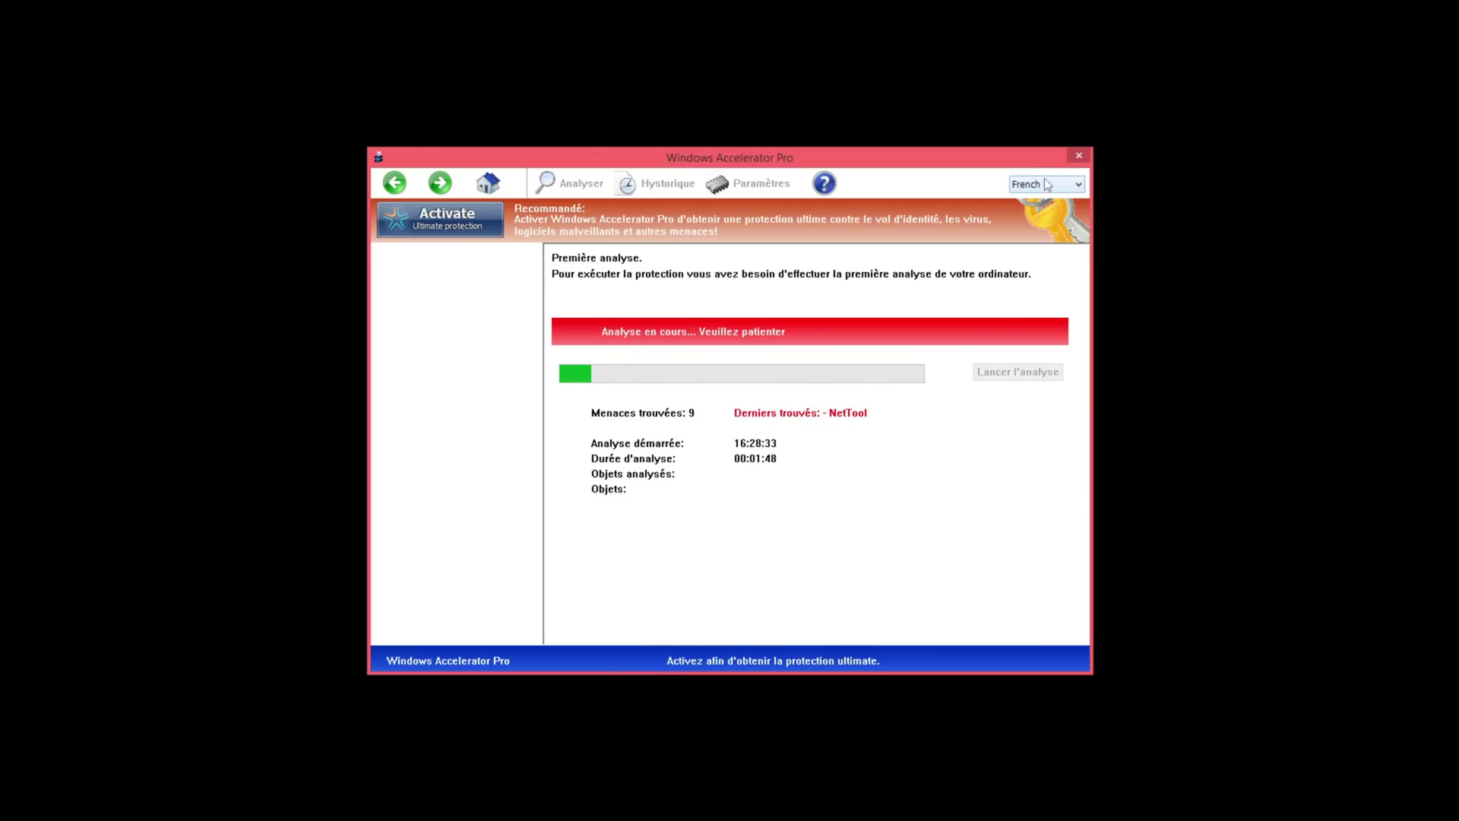
key(Down)
scroll(1045, 179, down, 1)
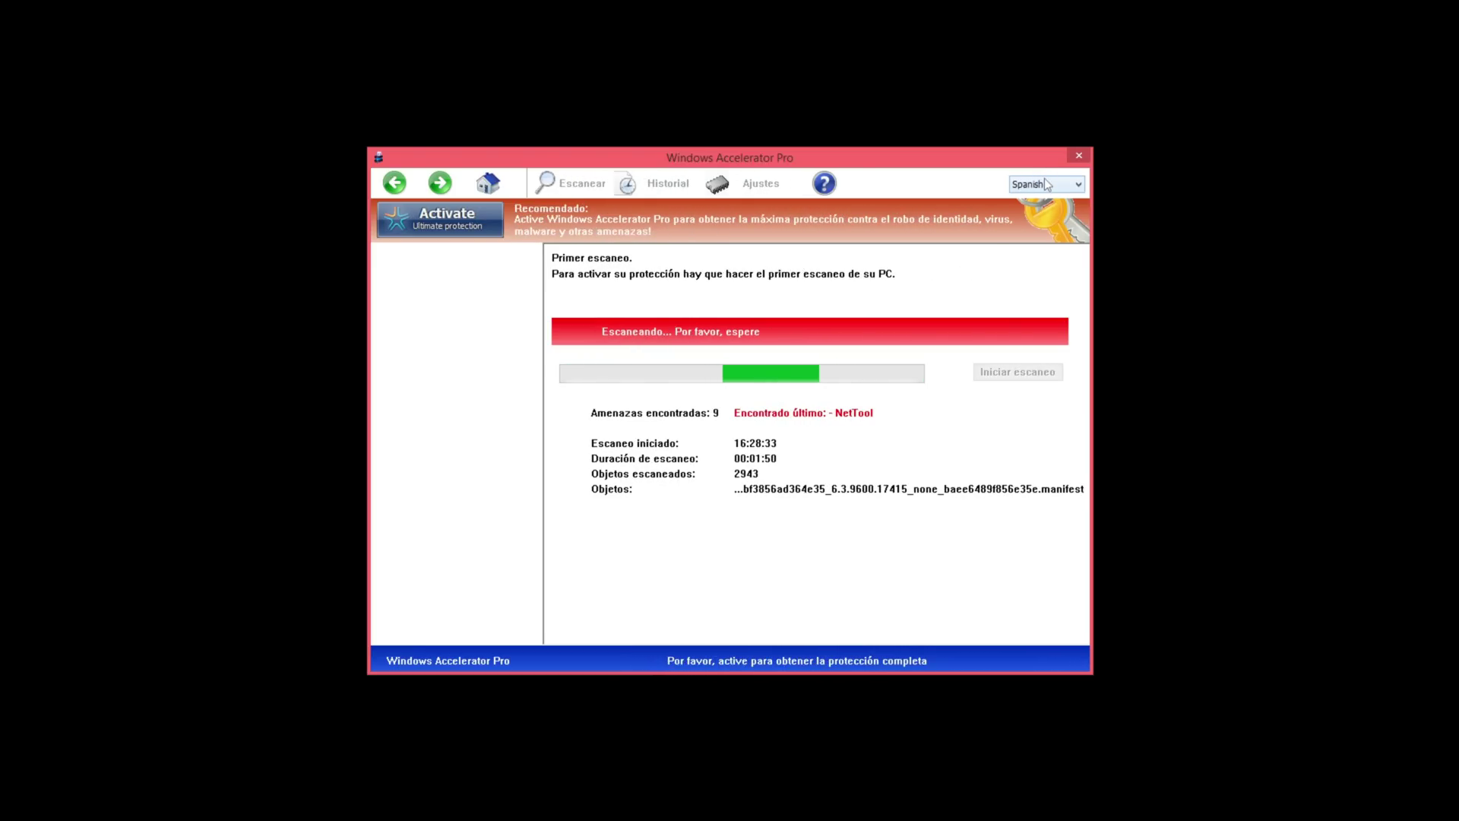
scroll(1045, 182, down, 1)
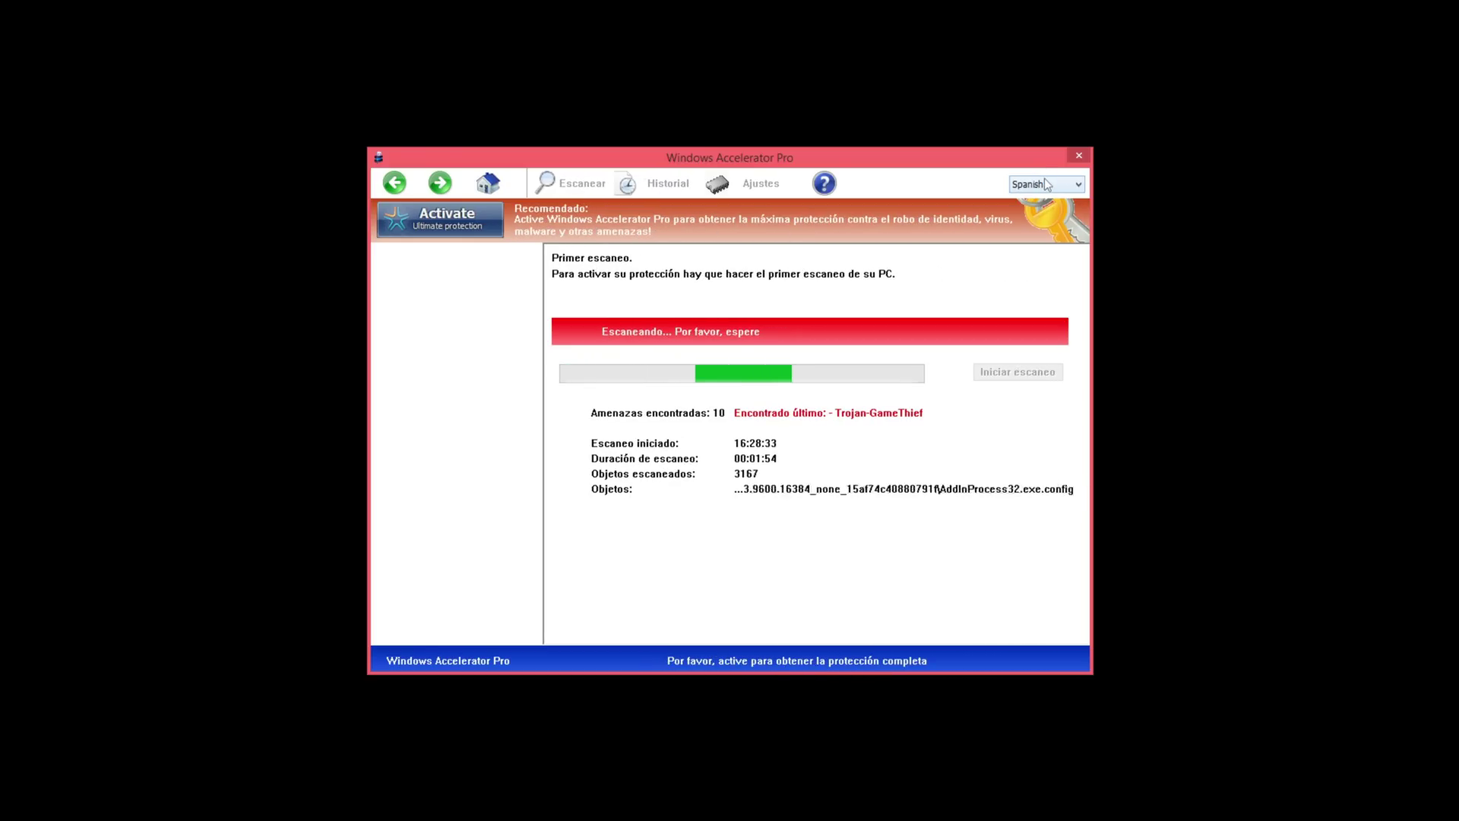
scroll(1046, 183, up, 2)
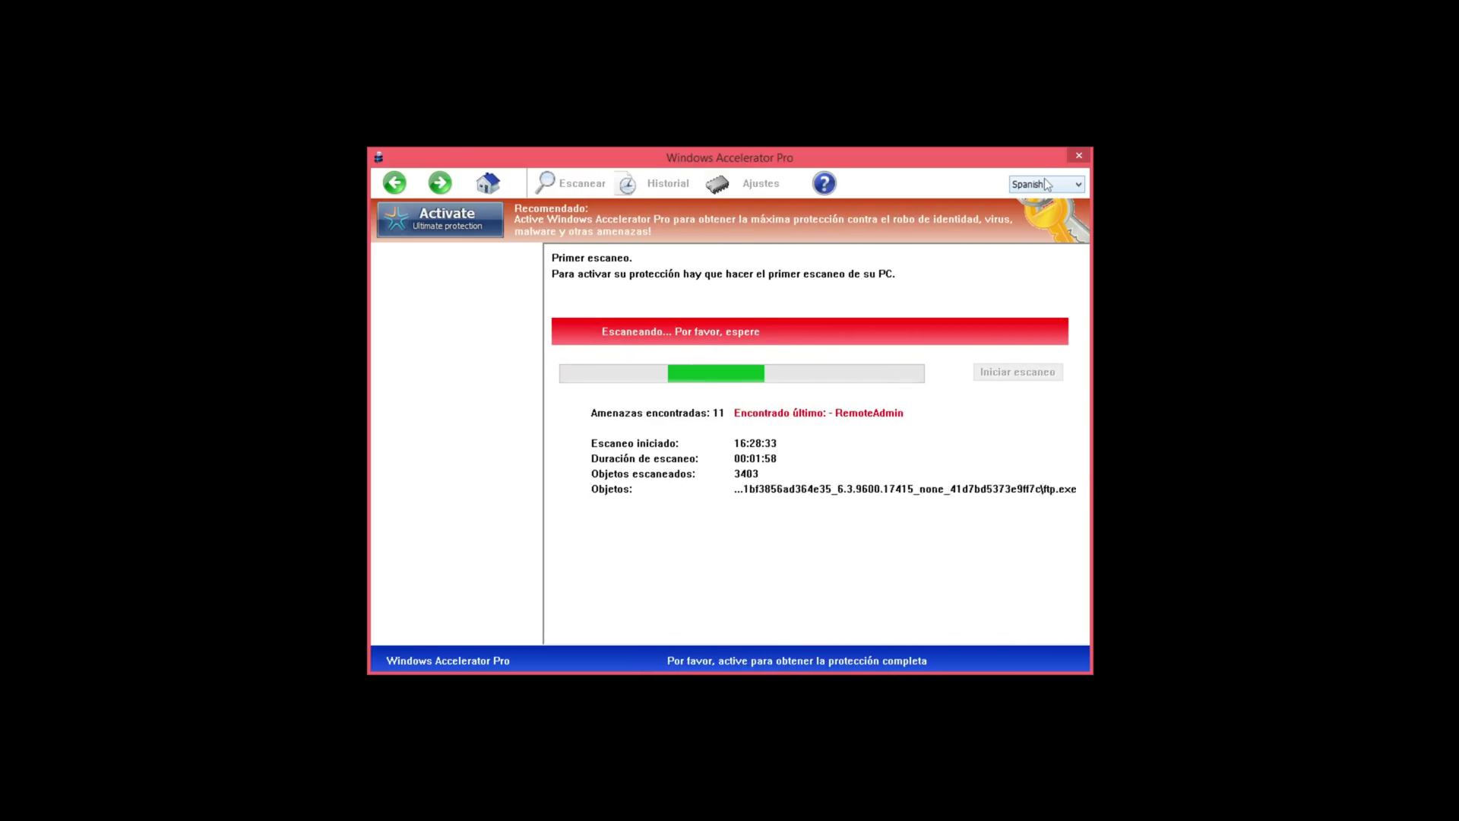
scroll(1046, 183, up, 1)
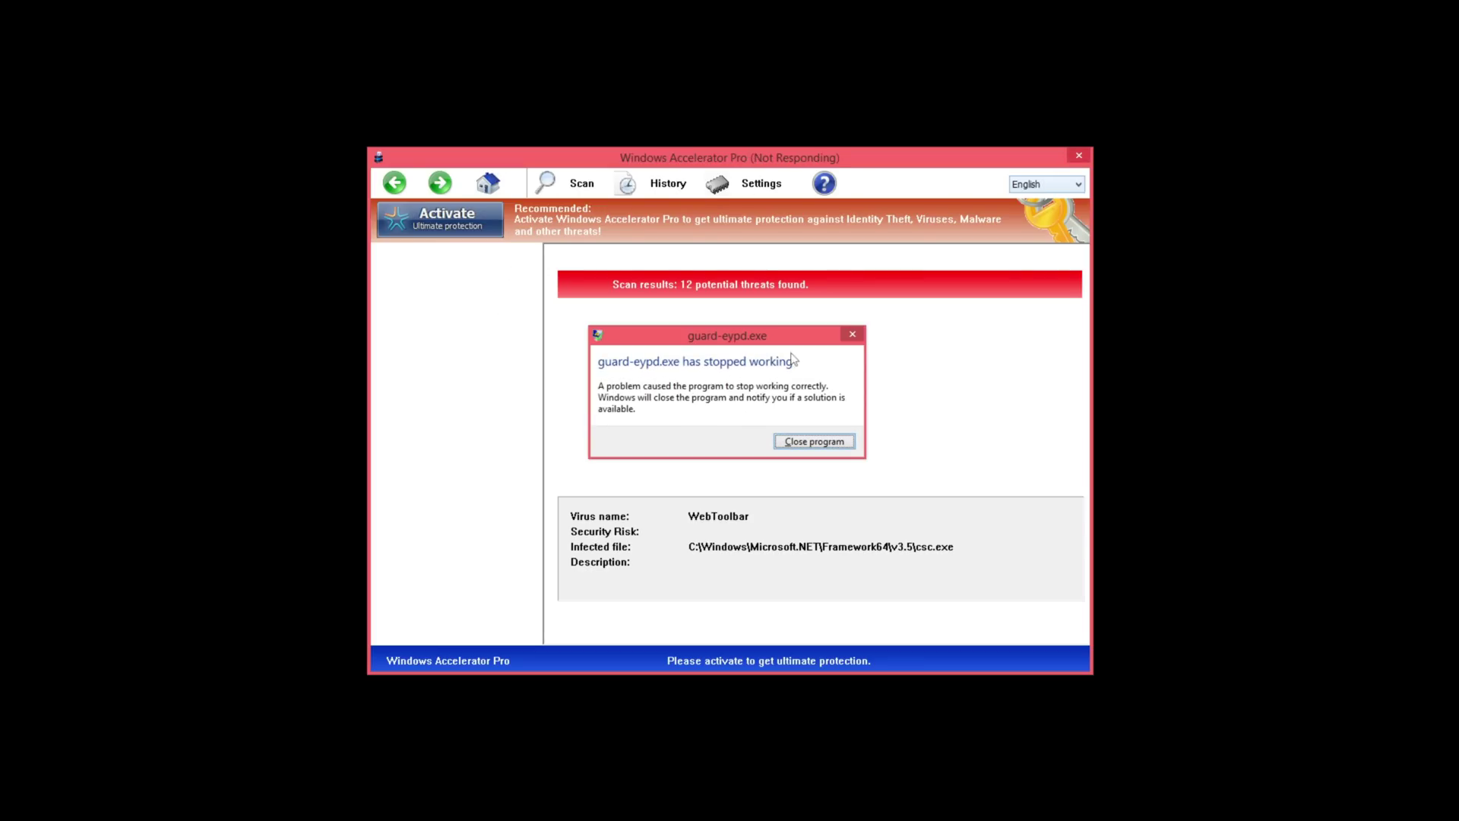
Move the guard-eypd.exe crash dialog slightly aside, and open Task Manager in its detailed view away from the frozen window.
drag(765, 344, 758, 325)
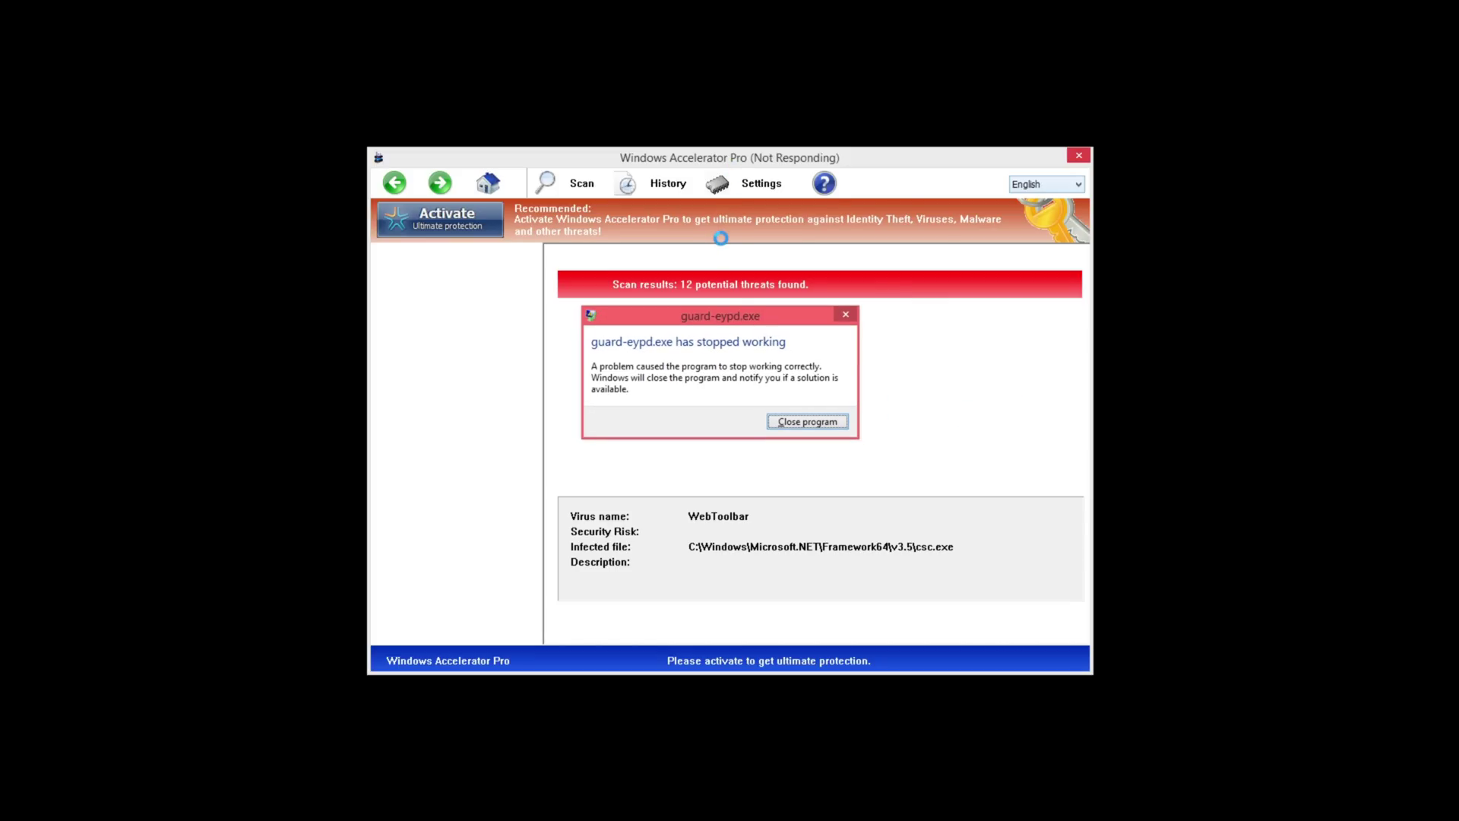
key(ctrl+shift+Escape)
click(224, 439)
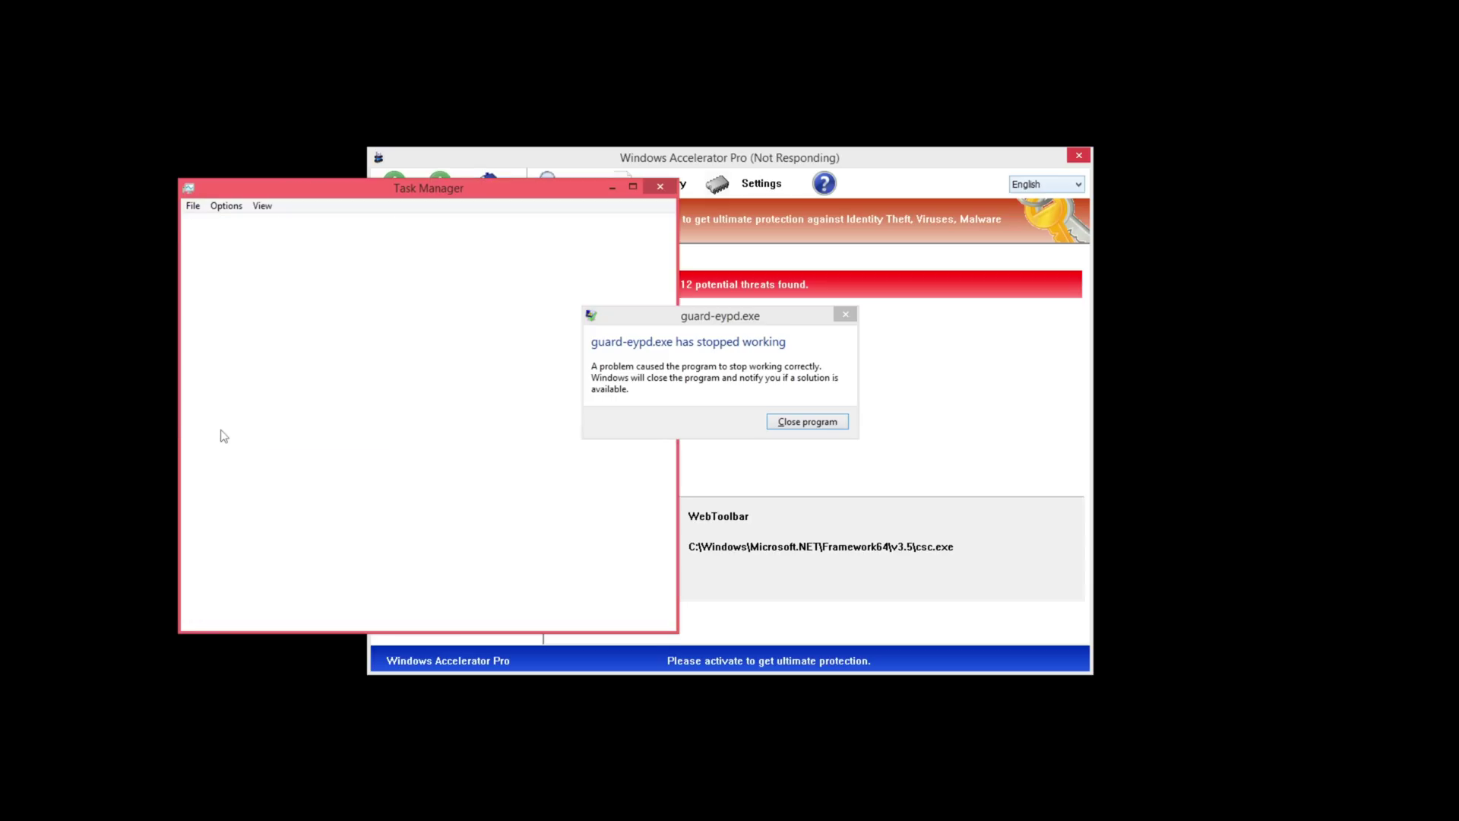
drag(390, 203, 1158, 79)
double_click(1239, 191)
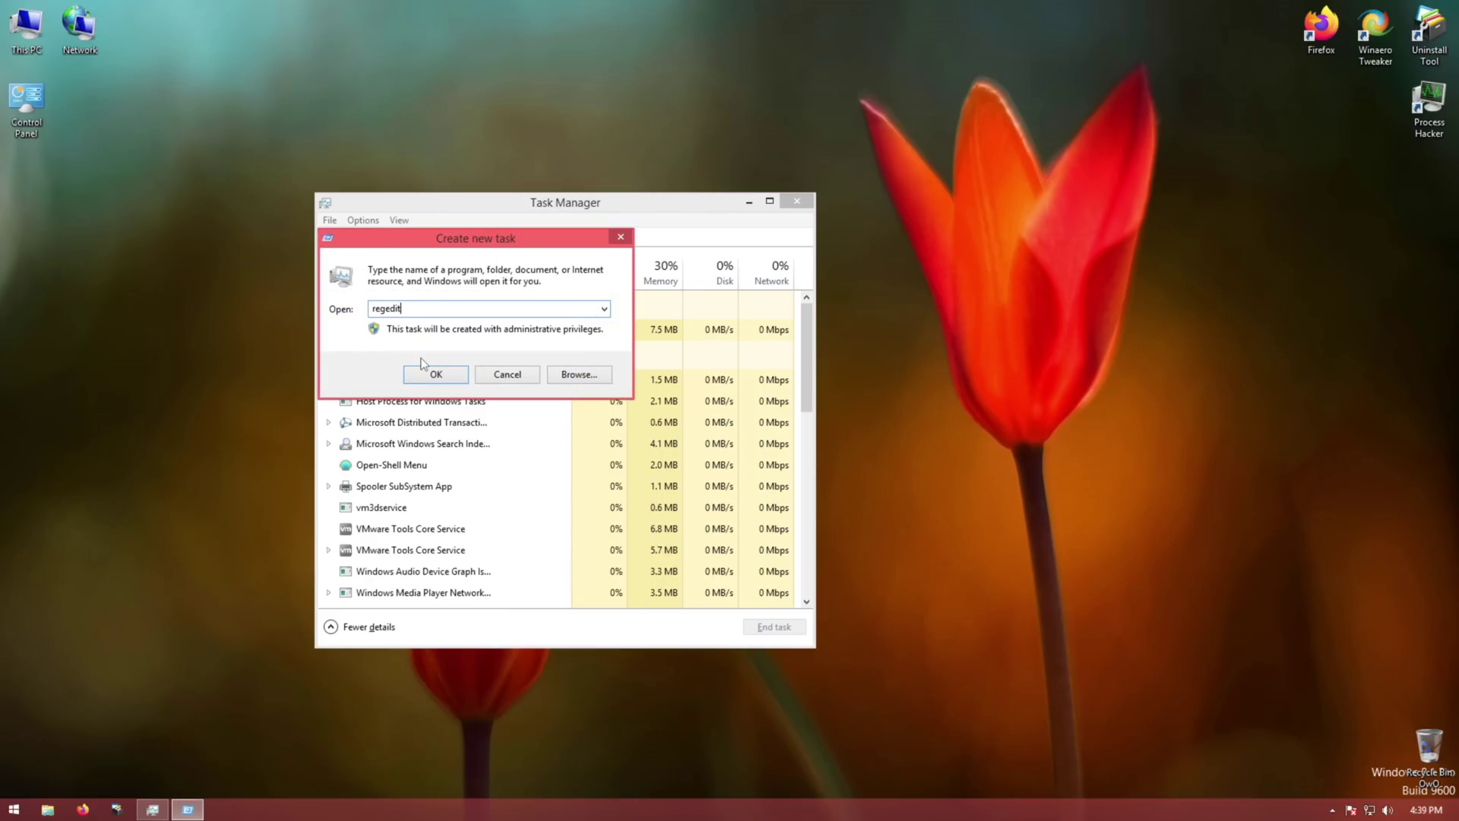
Run regedit as a new task and expand the HKEY_LOCAL_MACHINE\SOFTWARE key.
key(Return)
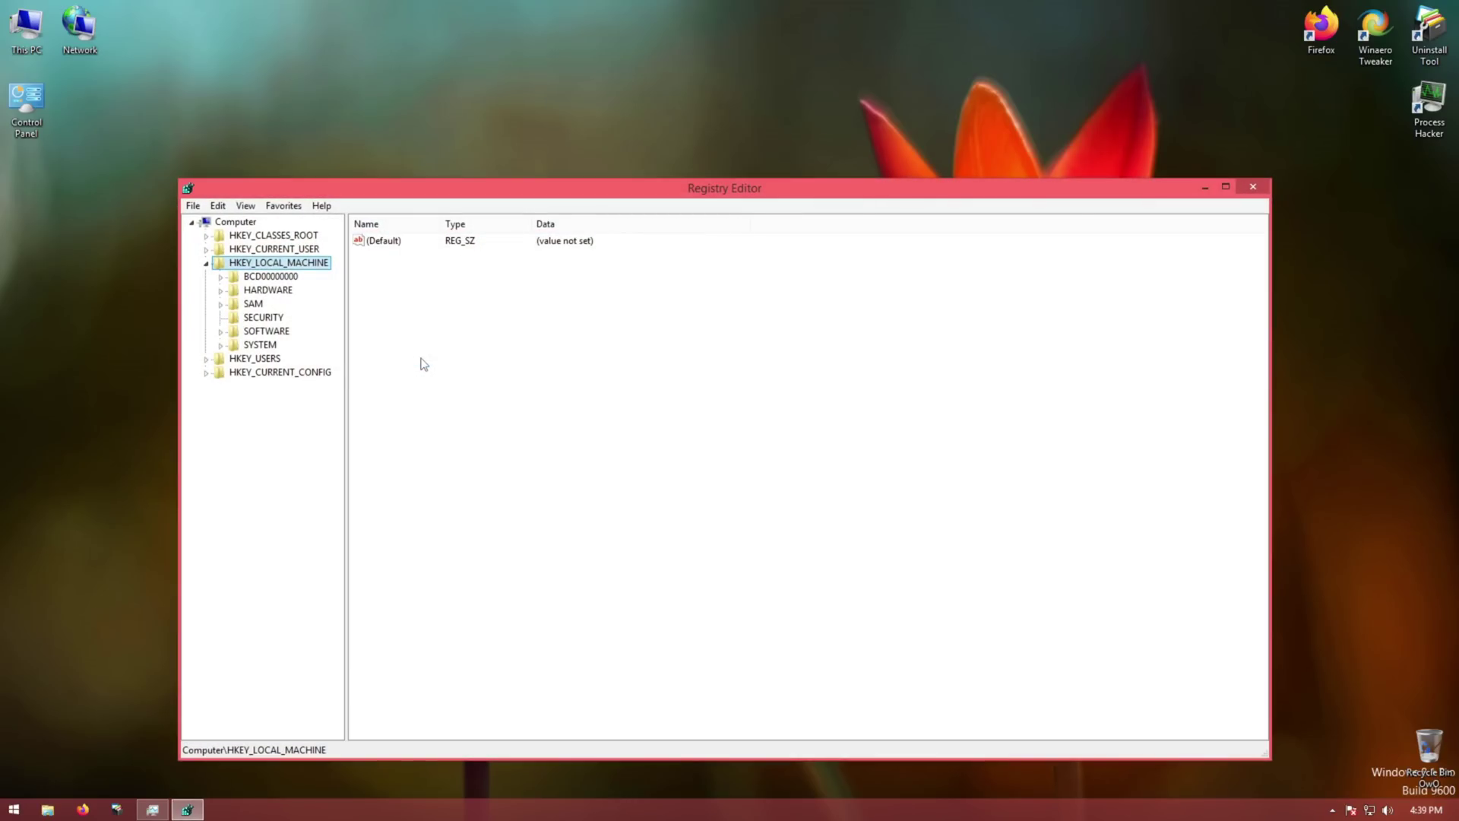
click(272, 333)
click(221, 332)
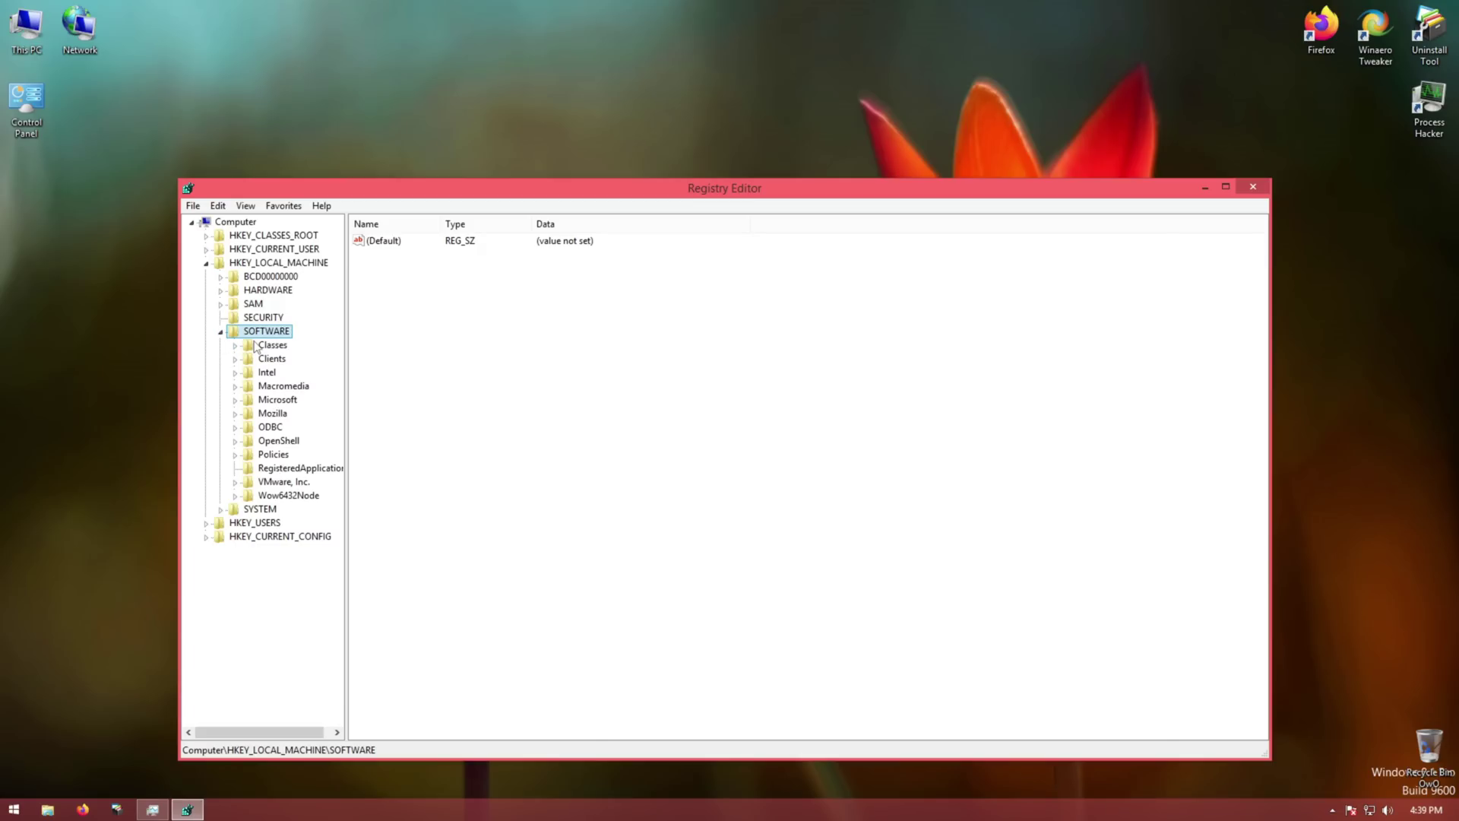
Select the Microsoft key under SOFTWARE and expand its subkeys.
key(Down)
key(Down)
key(Down)
key(Down)
key(Down)
key(Right)
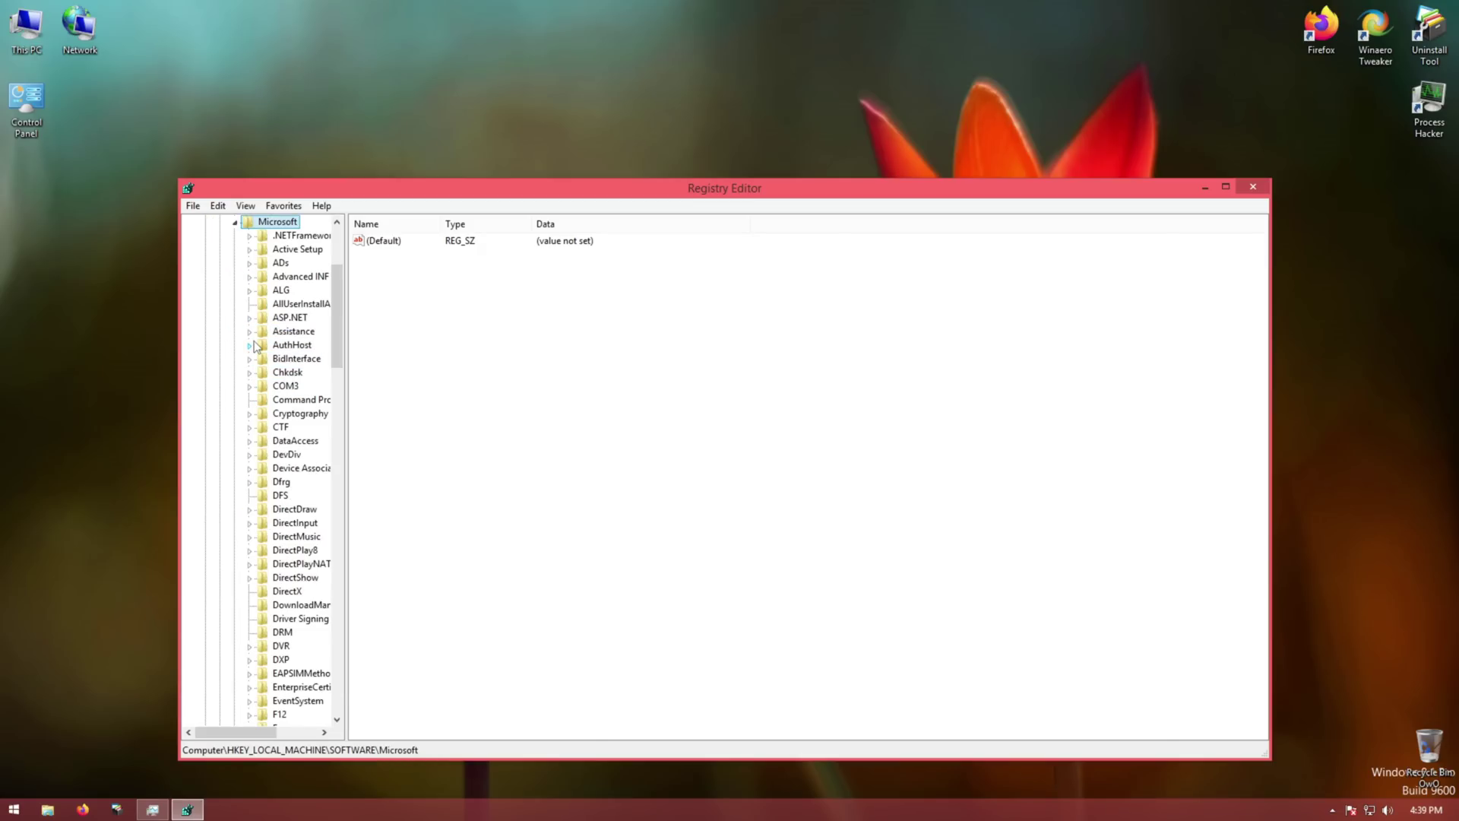
Find the Windows NT key under HKEY_LOCAL_MACHINE\SOFTWARE\Microsoft and expand it.
text(win)
key(Down)
key(Down)
key(Down)
key(Down)
key(Down)
key(Down)
key(Down)
key(Down)
key(Down)
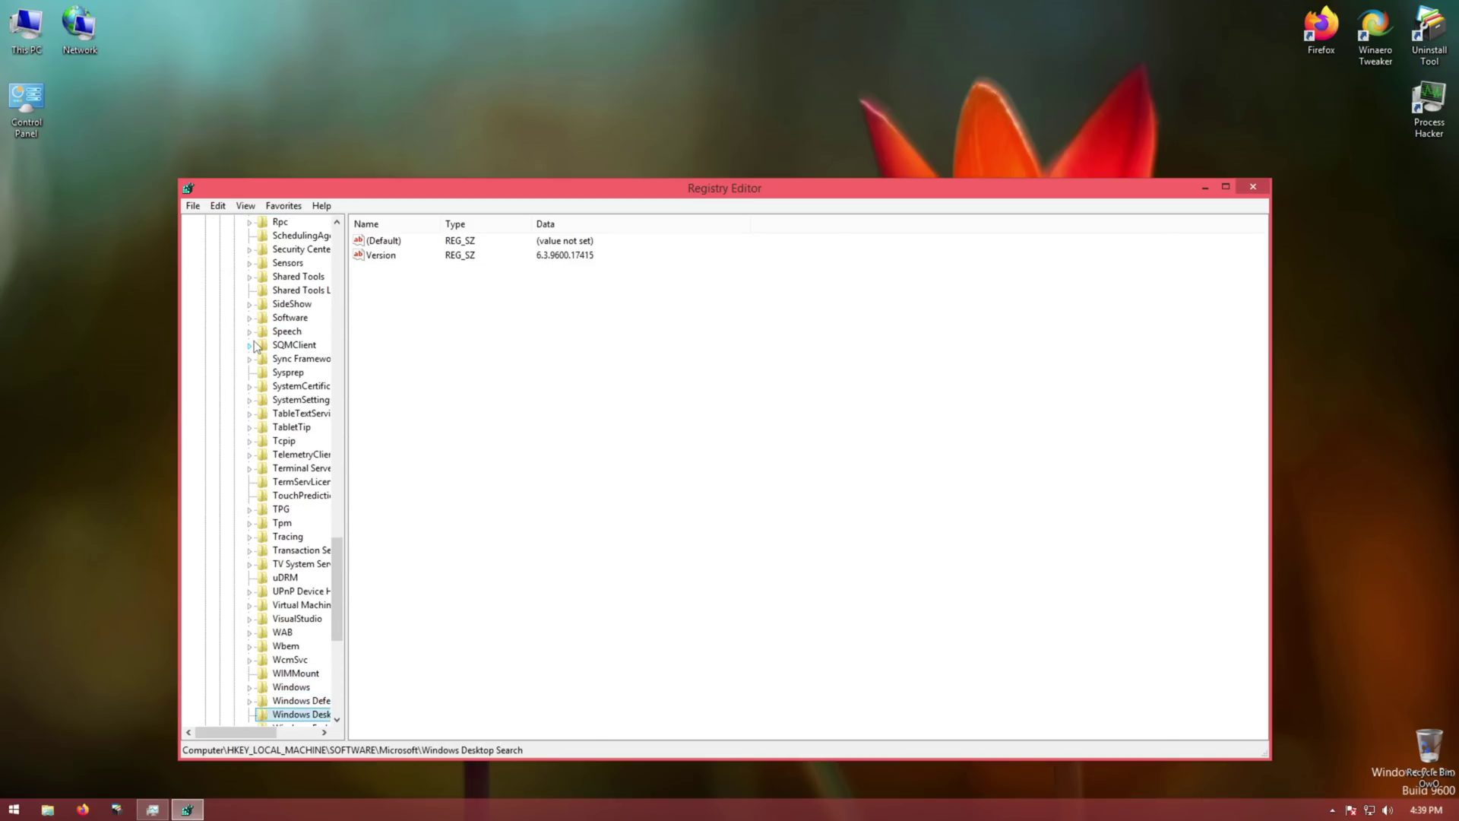
key(Right)
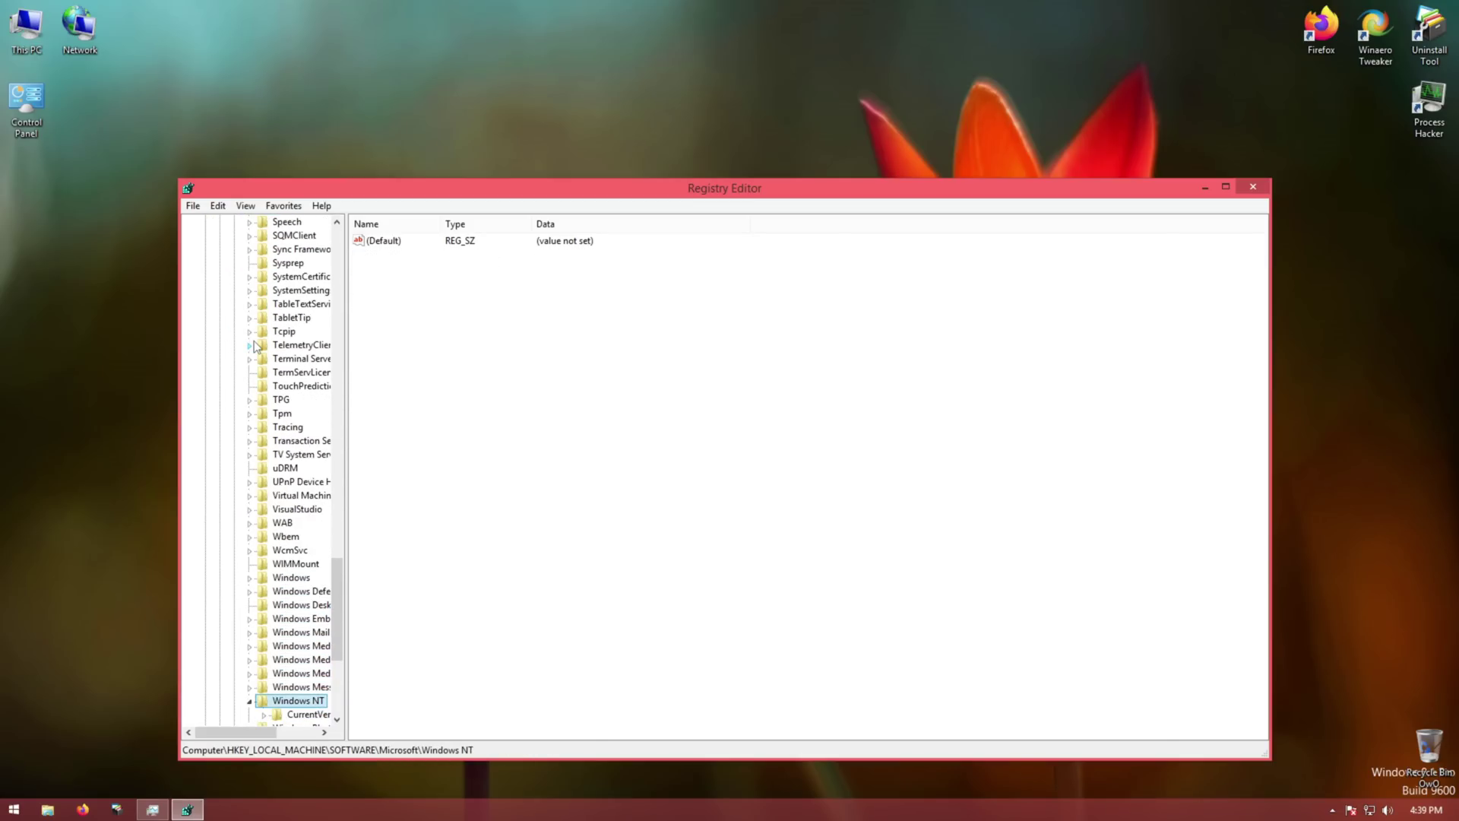
Expand CurrentVersion under Windows NT and select its Winlogon key to show the values.
scroll(274, 463, down, 6)
click(264, 468)
scroll(274, 524, down, 15)
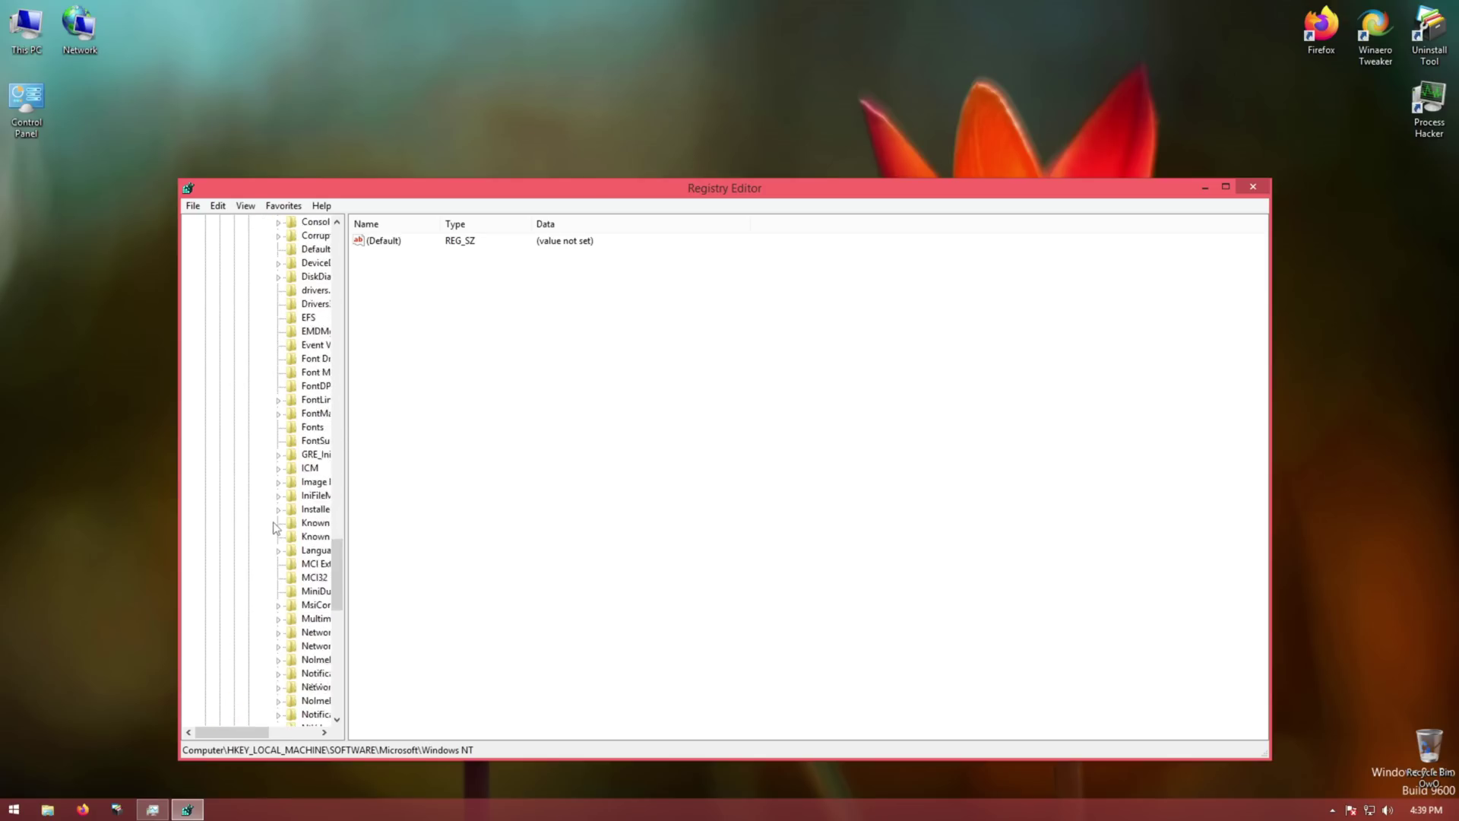
click(311, 604)
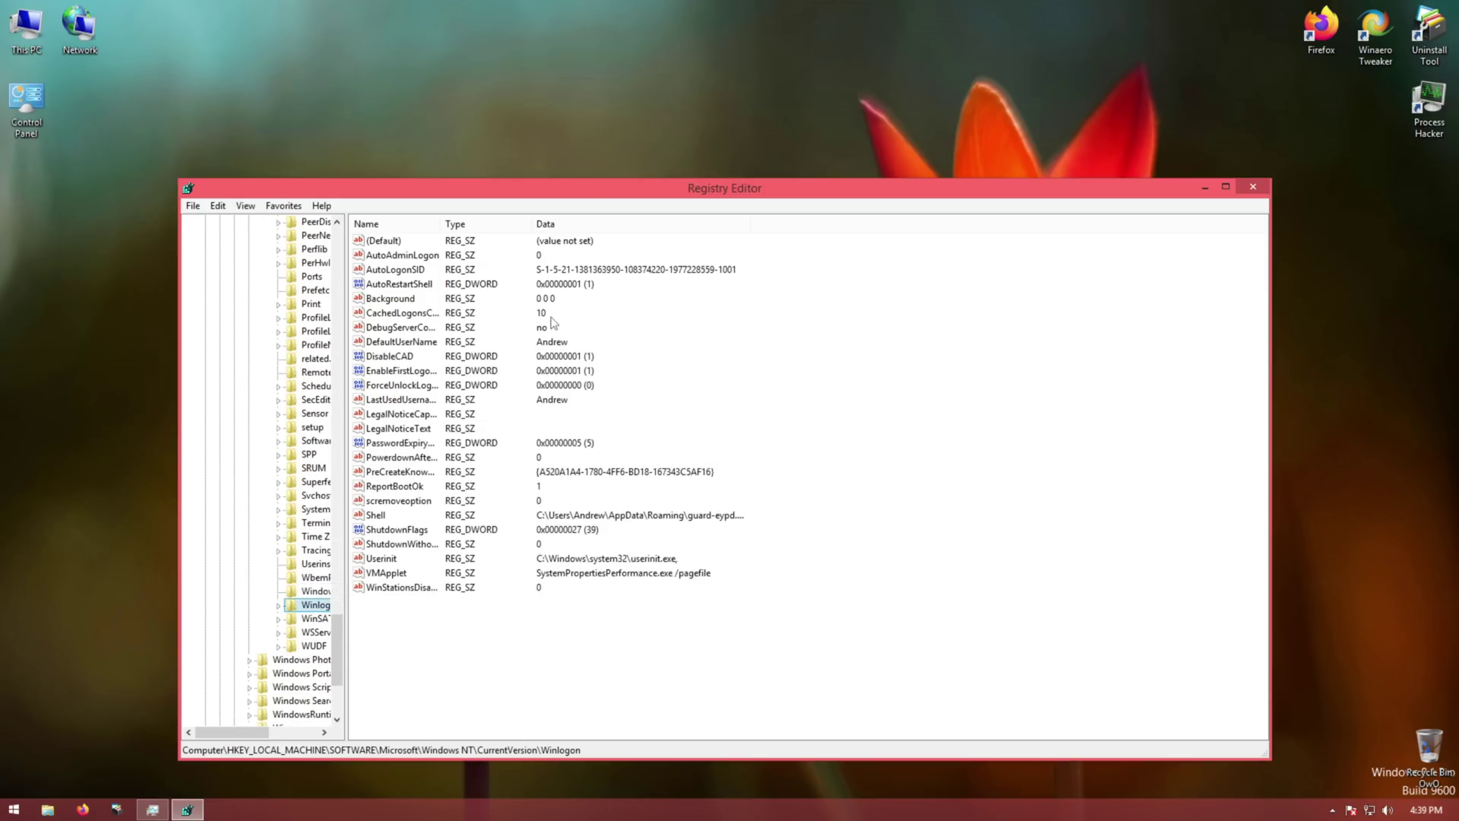
Set the Winlogon Shell value's data to explorer.exe.
click(441, 302)
click(378, 516)
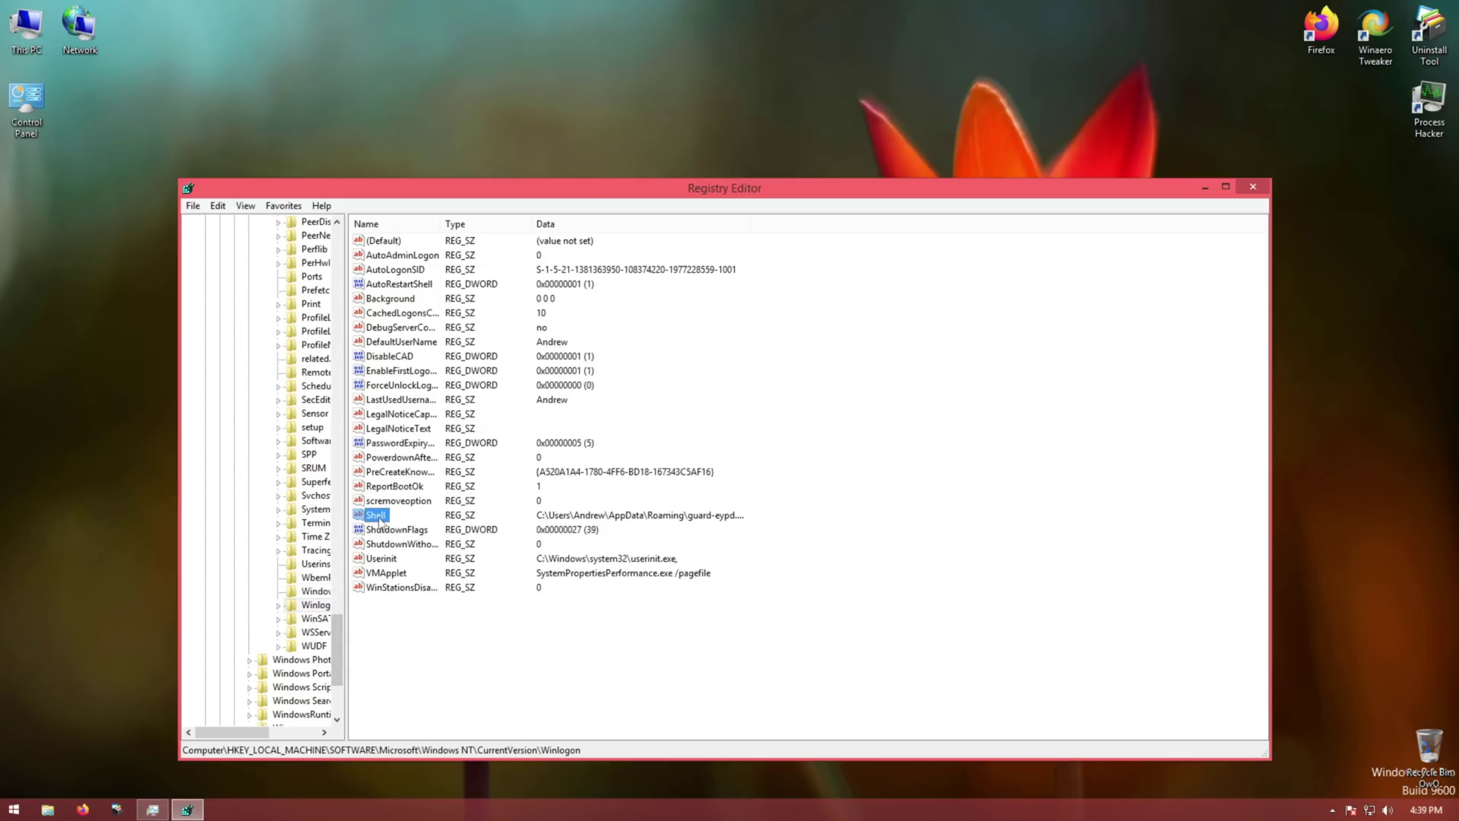
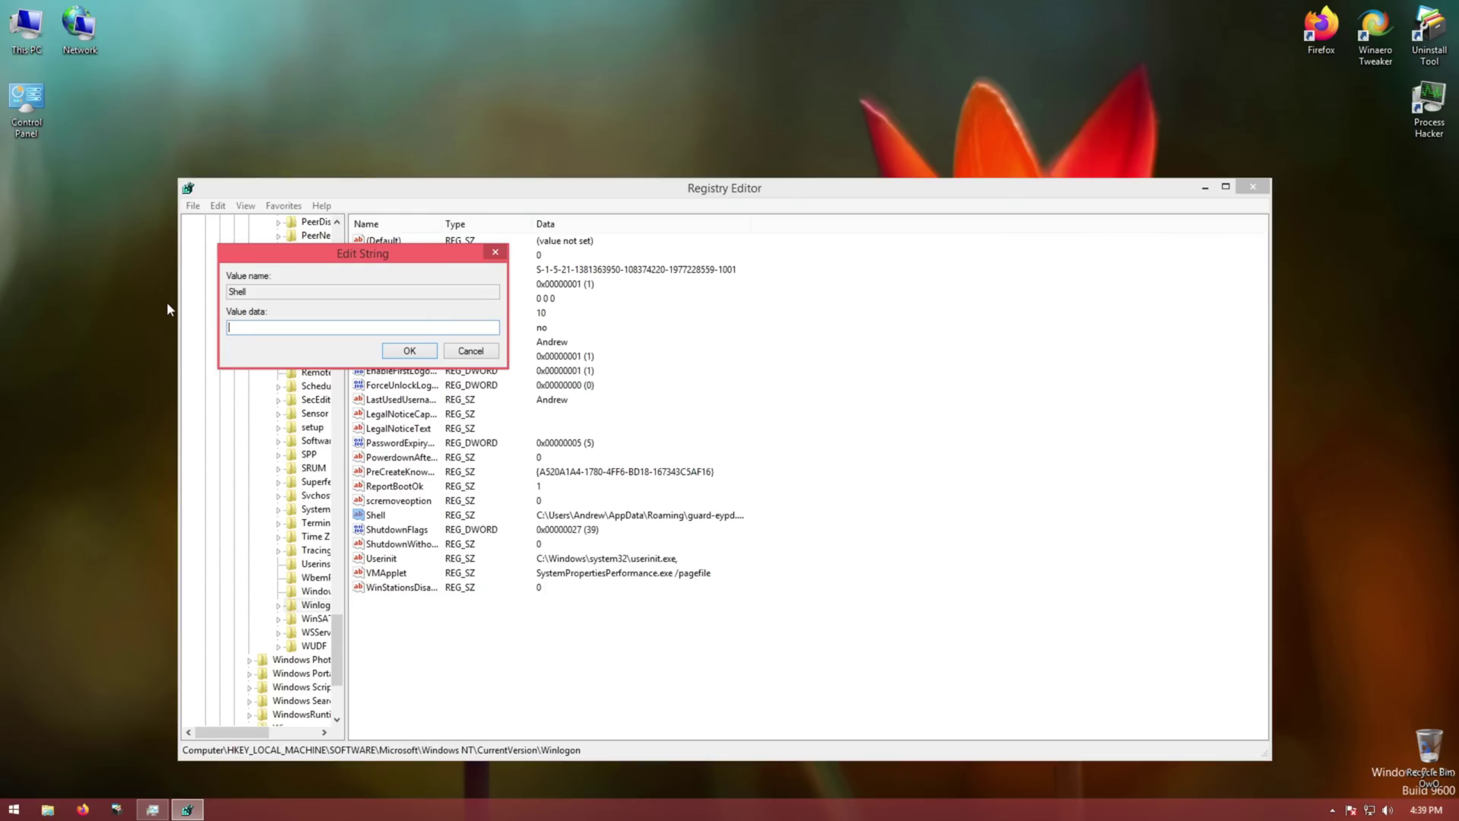
text(explorer.exe)
key(Return)
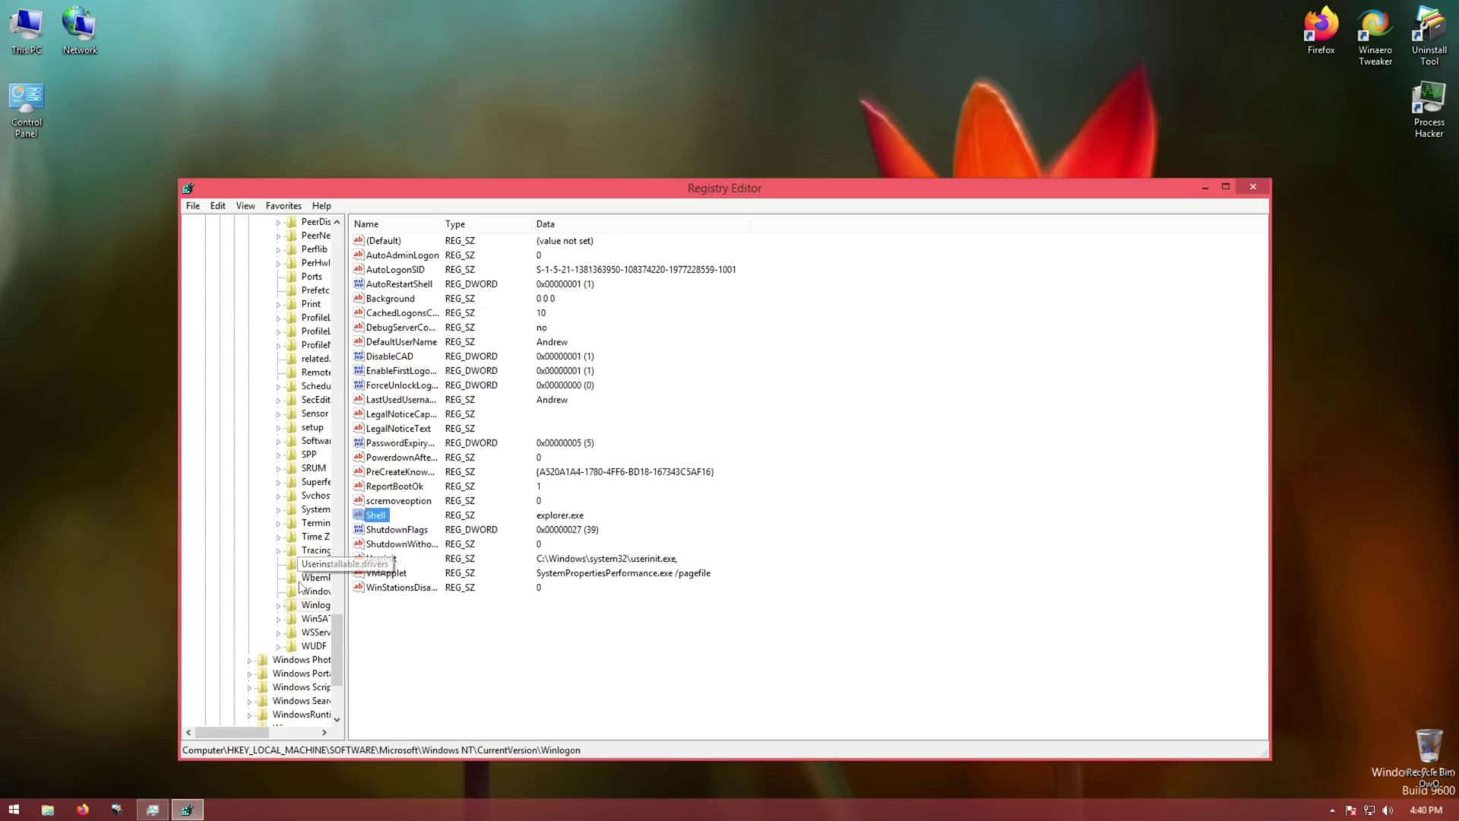
Collapse the registry tree back up to HKEY_LOCAL_MACHINE and close Registry Editor.
key(Left)
key(Left)
key(Left)
key(Left)
key(Left)
key(Left)
key(Left)
key(Left)
key(Left)
key(Left)
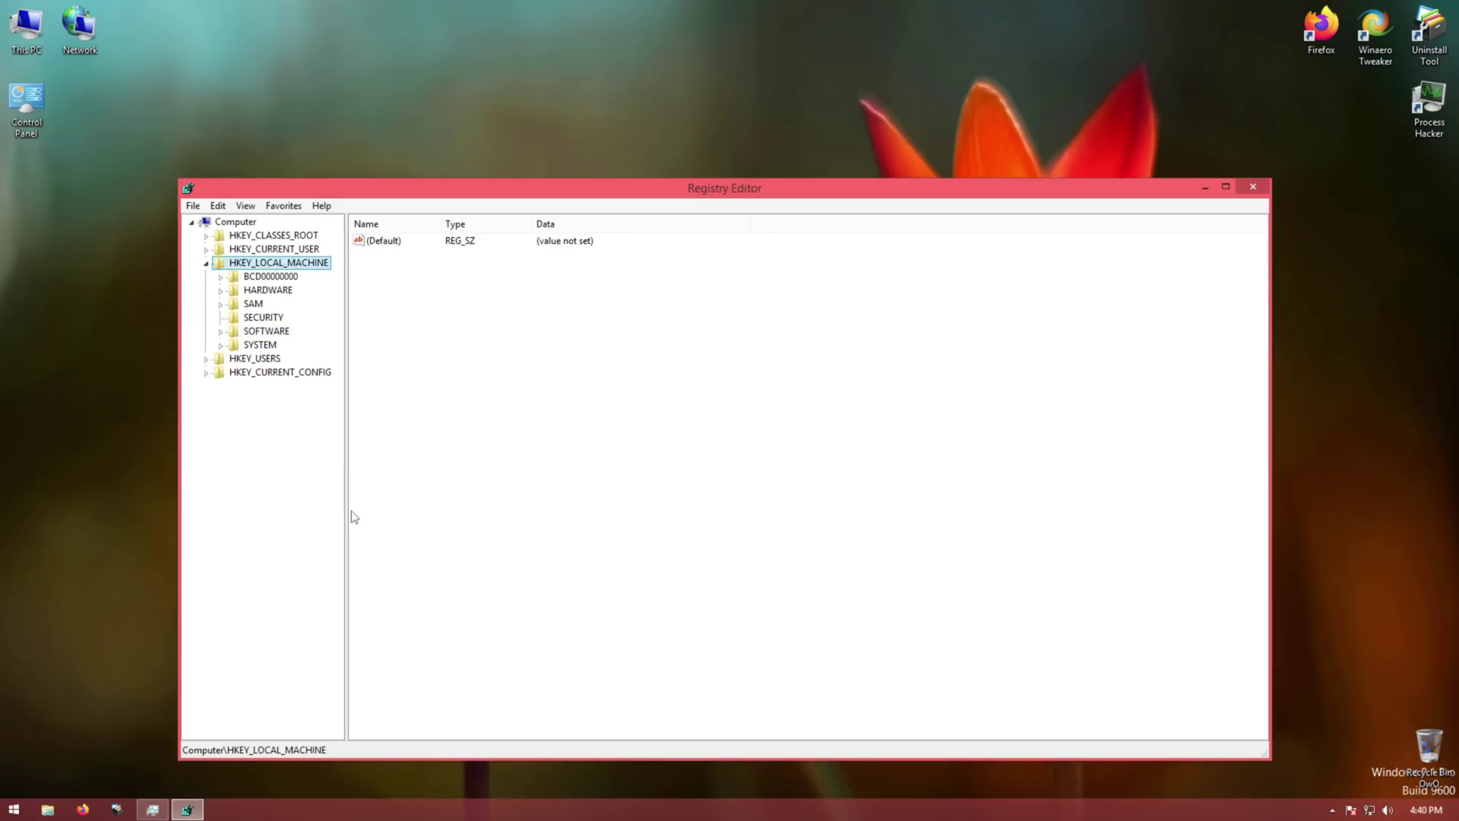
click(1253, 188)
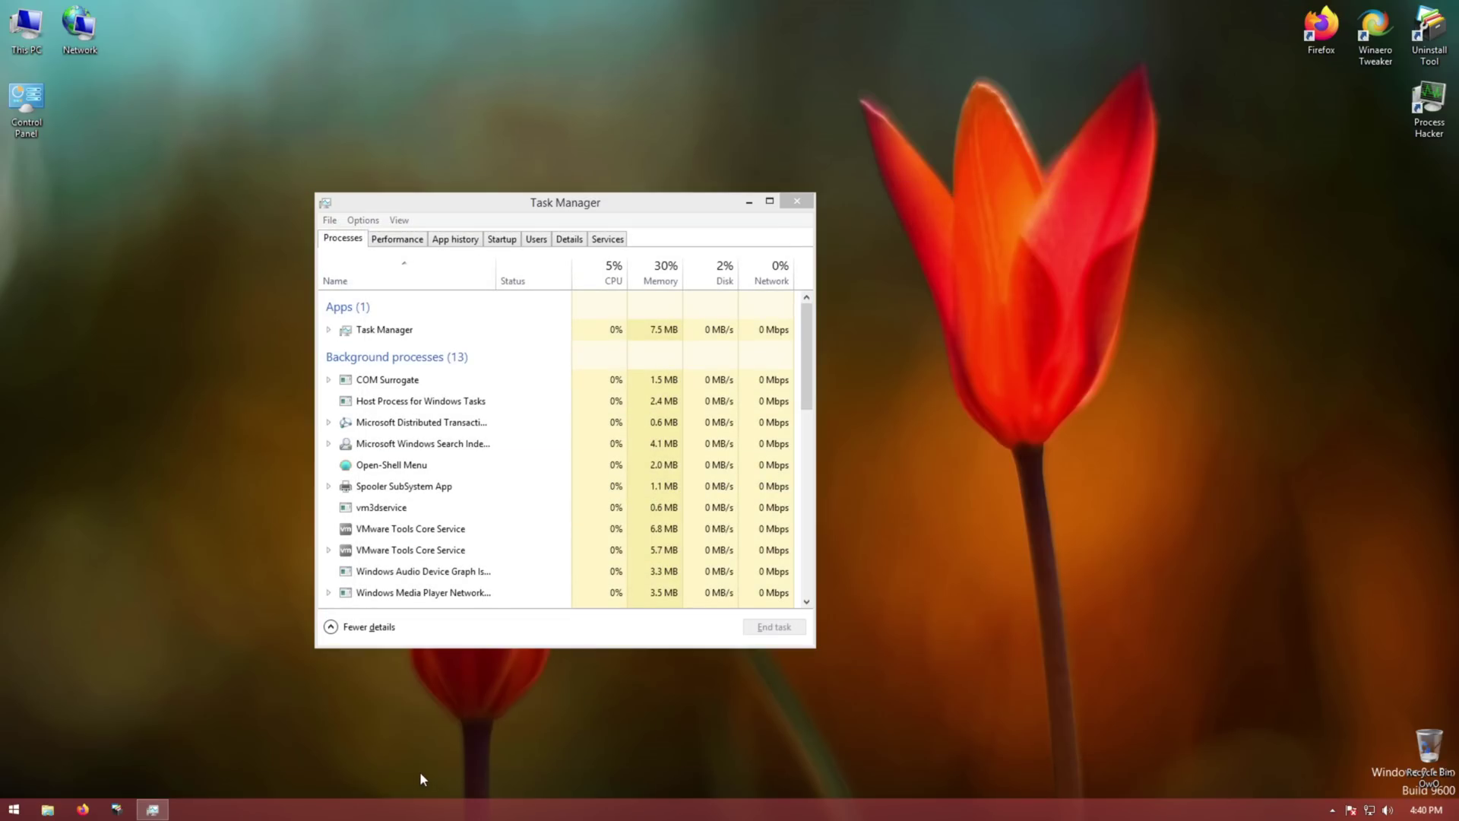
Open the current user's AppData\Roaming folder in File Explorer and locate the guard-eypd and result1 files.
click(38, 810)
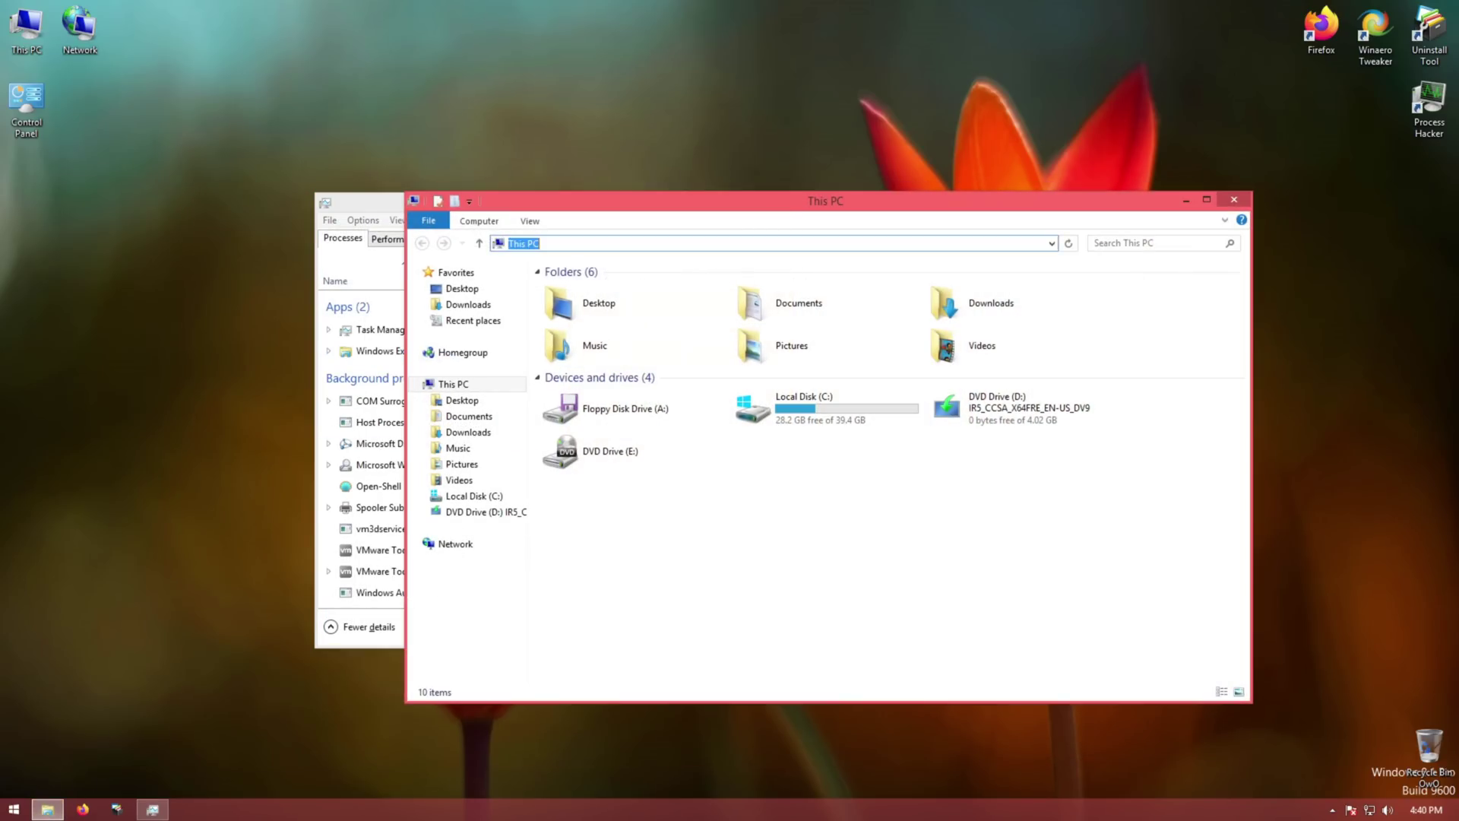
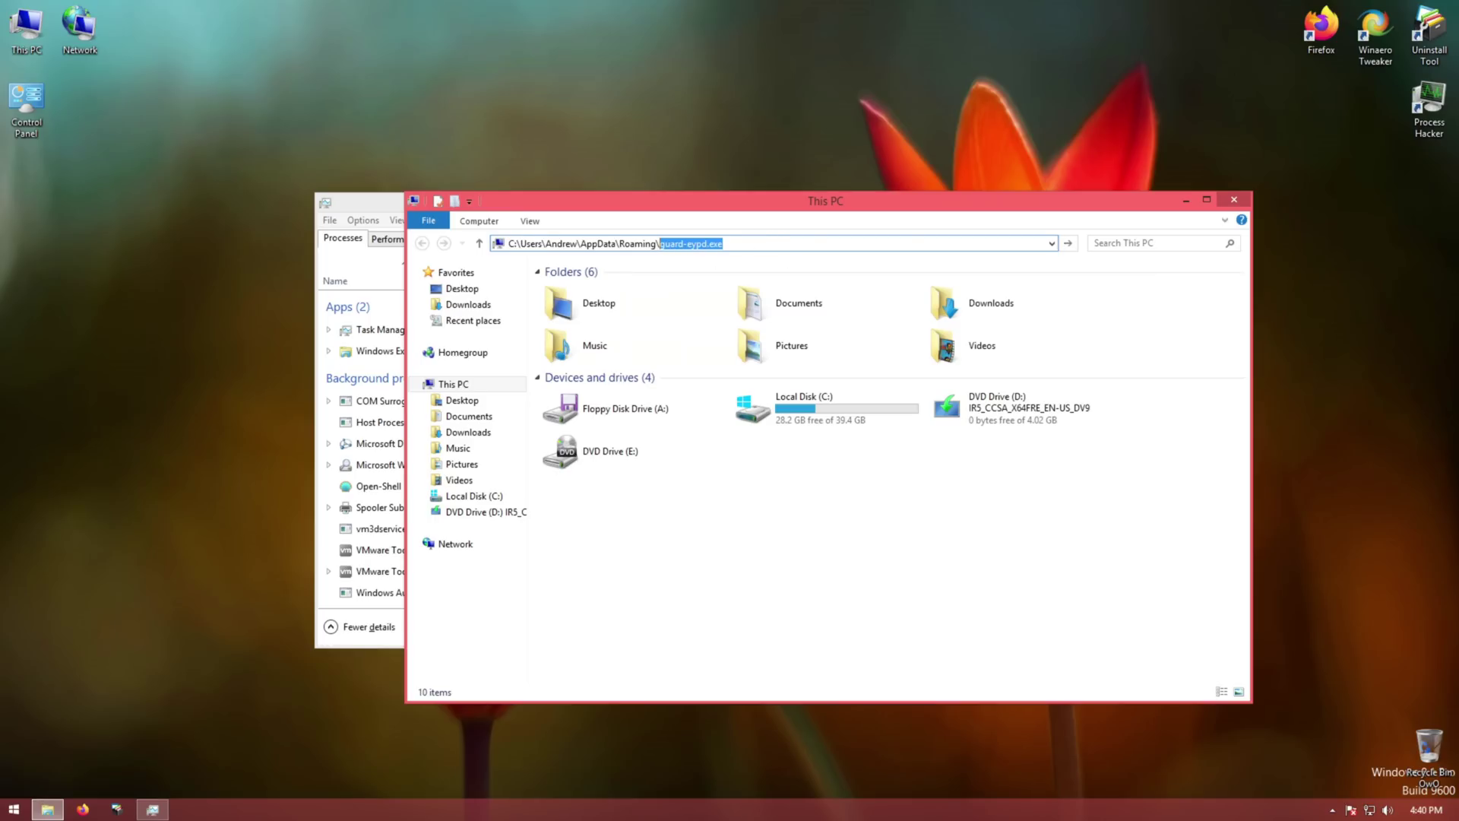
key(Return)
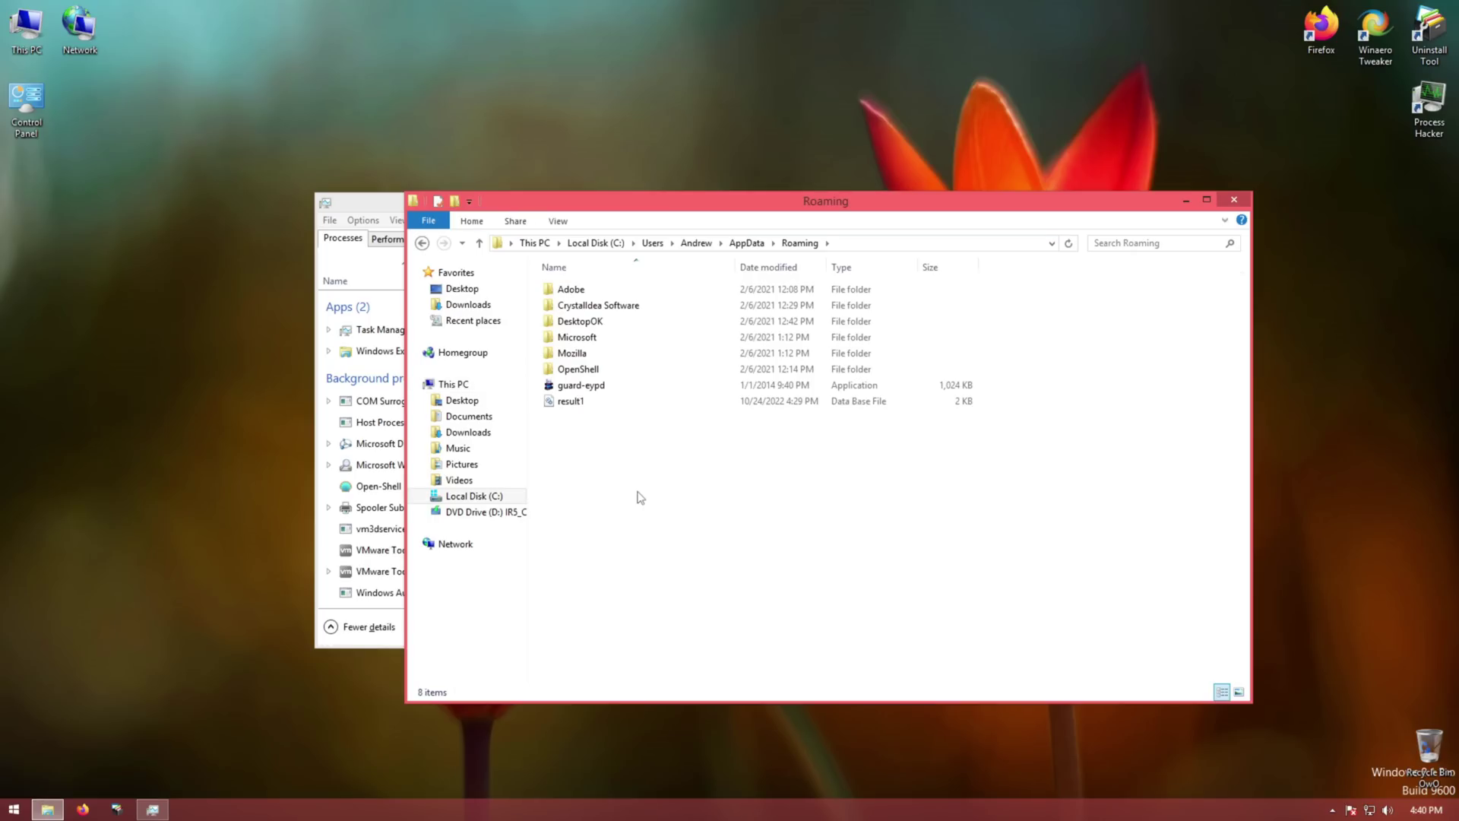
drag(639, 498, 561, 386)
drag(666, 431, 597, 411)
Dismiss the result1 file's options and view the guard-eypd executable's contents in Notepad.
right_click(574, 403)
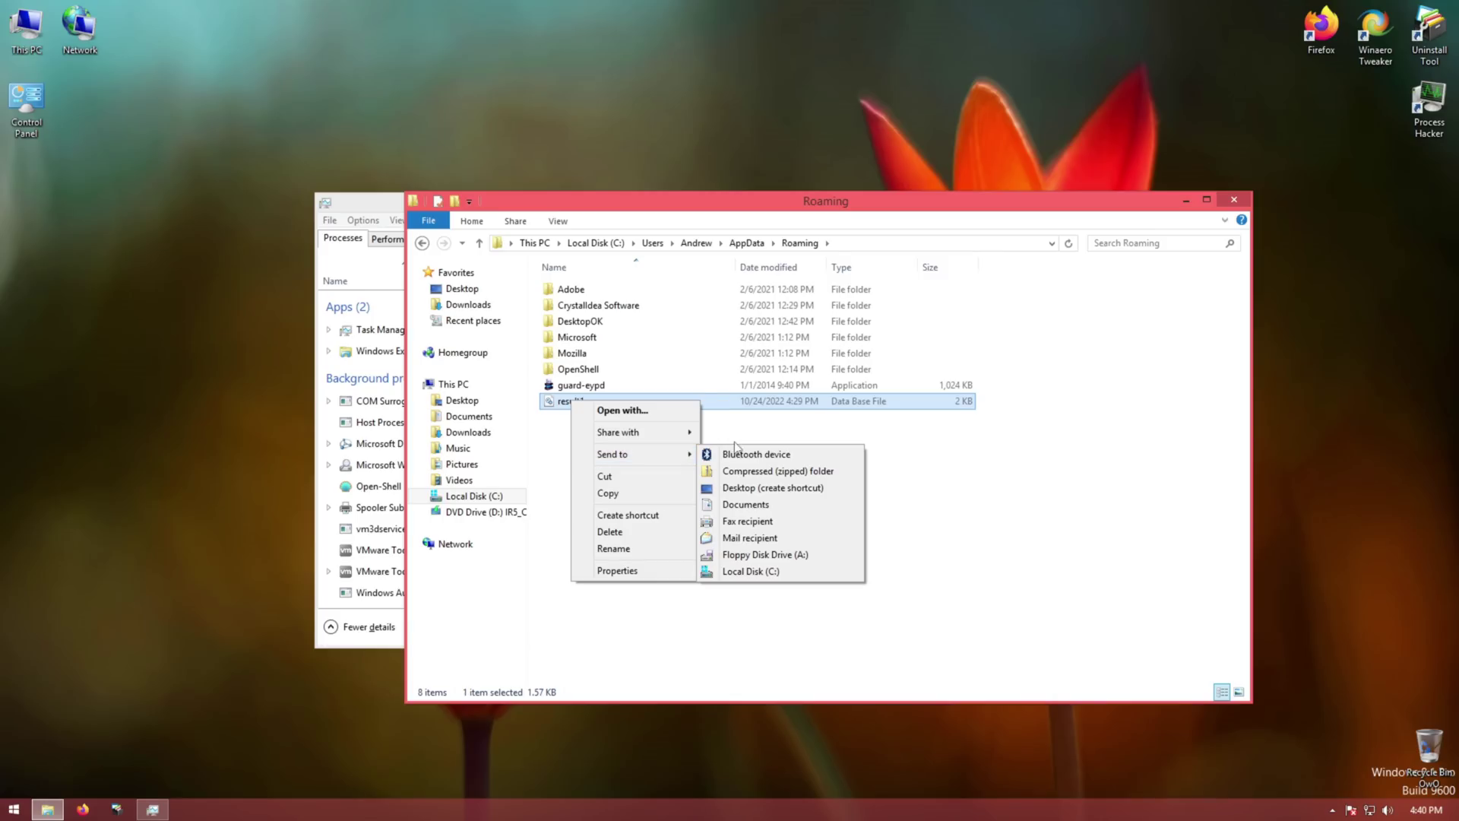
click(735, 441)
click(573, 406)
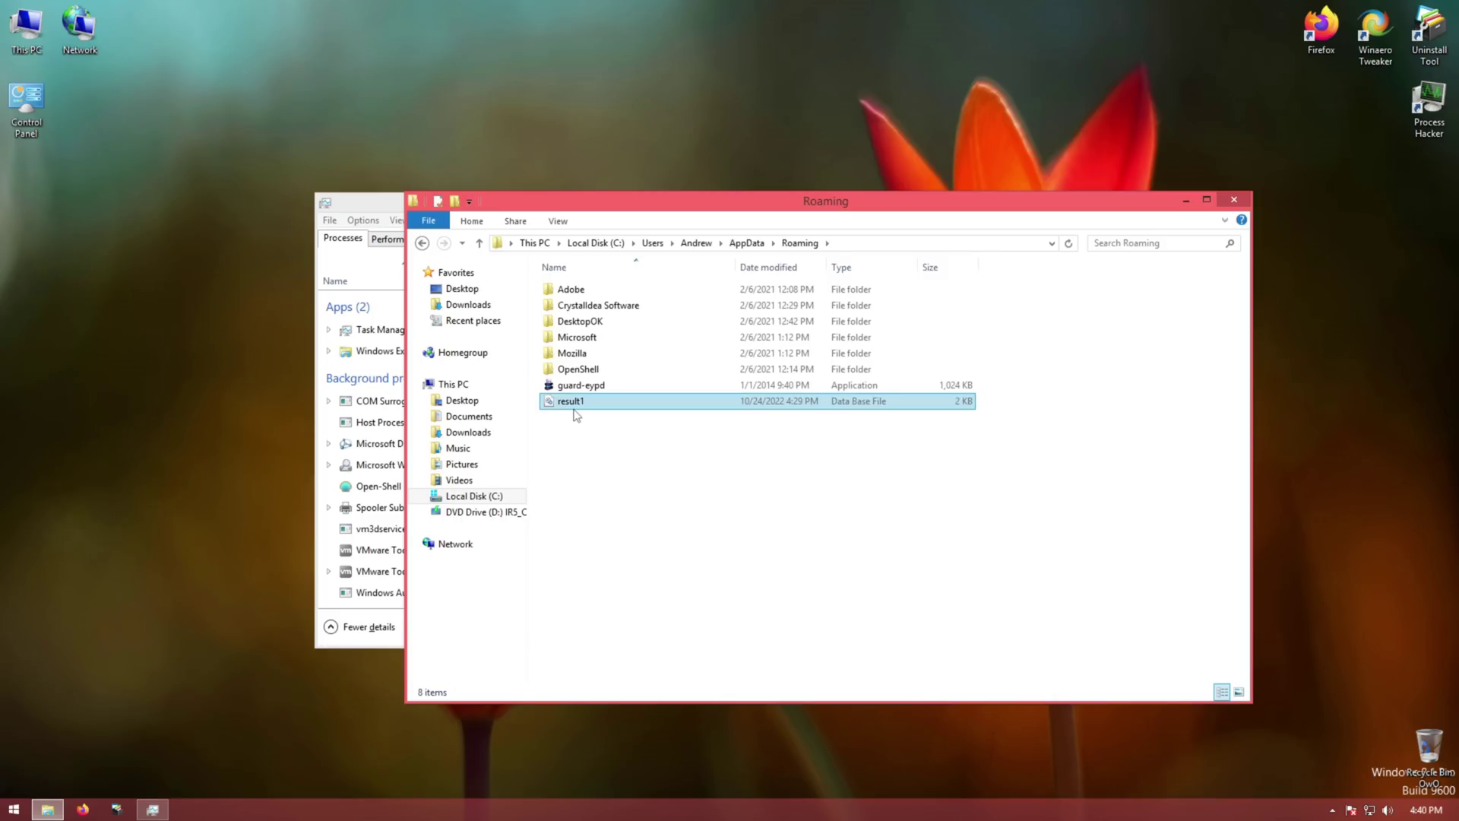
click(593, 458)
key(super+r)
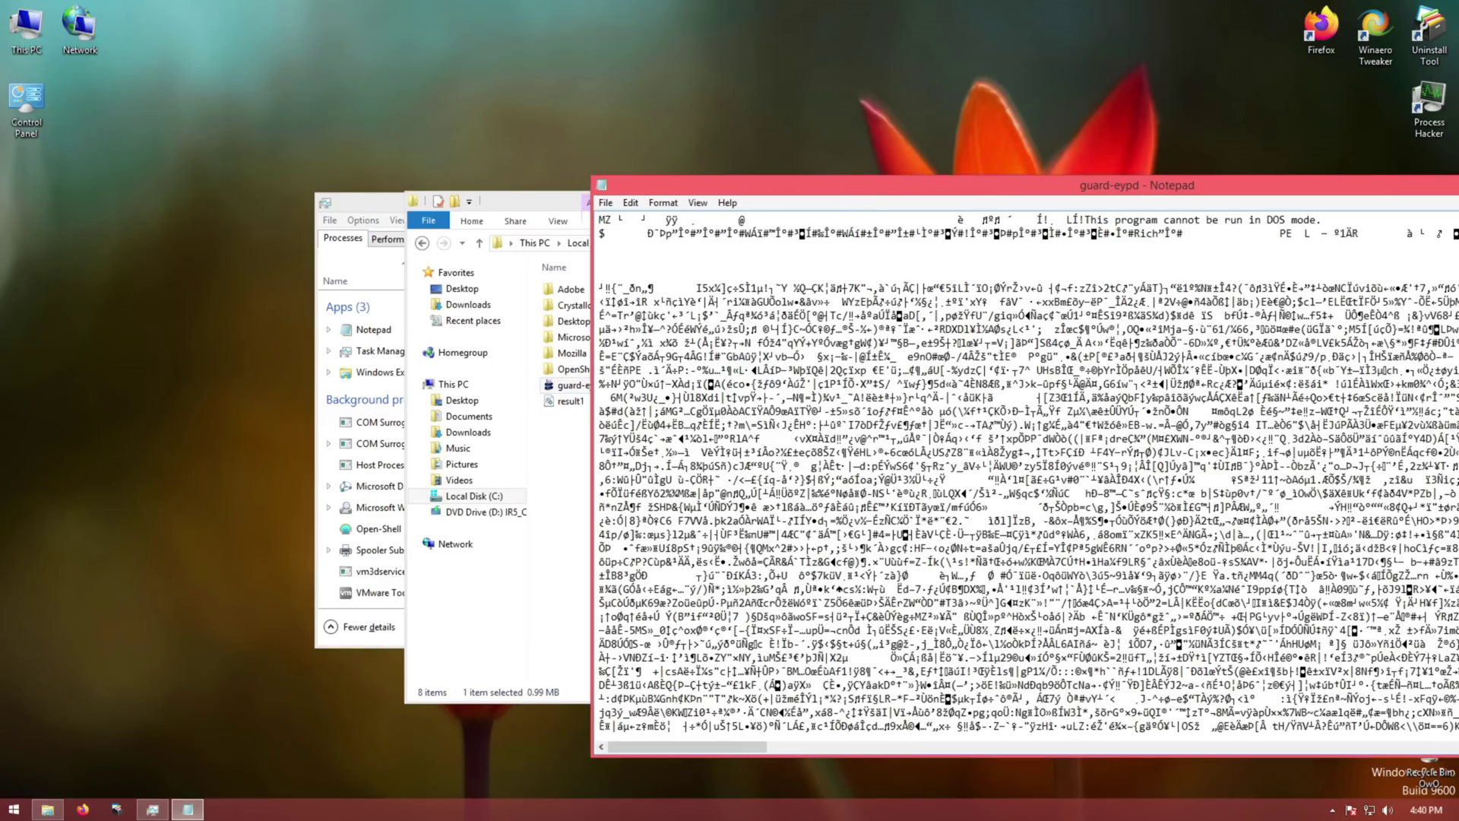
Open the result1 file in Notepad, examine its list of fake detections, and close it.
double_click(568, 401)
drag(757, 184, 447, 173)
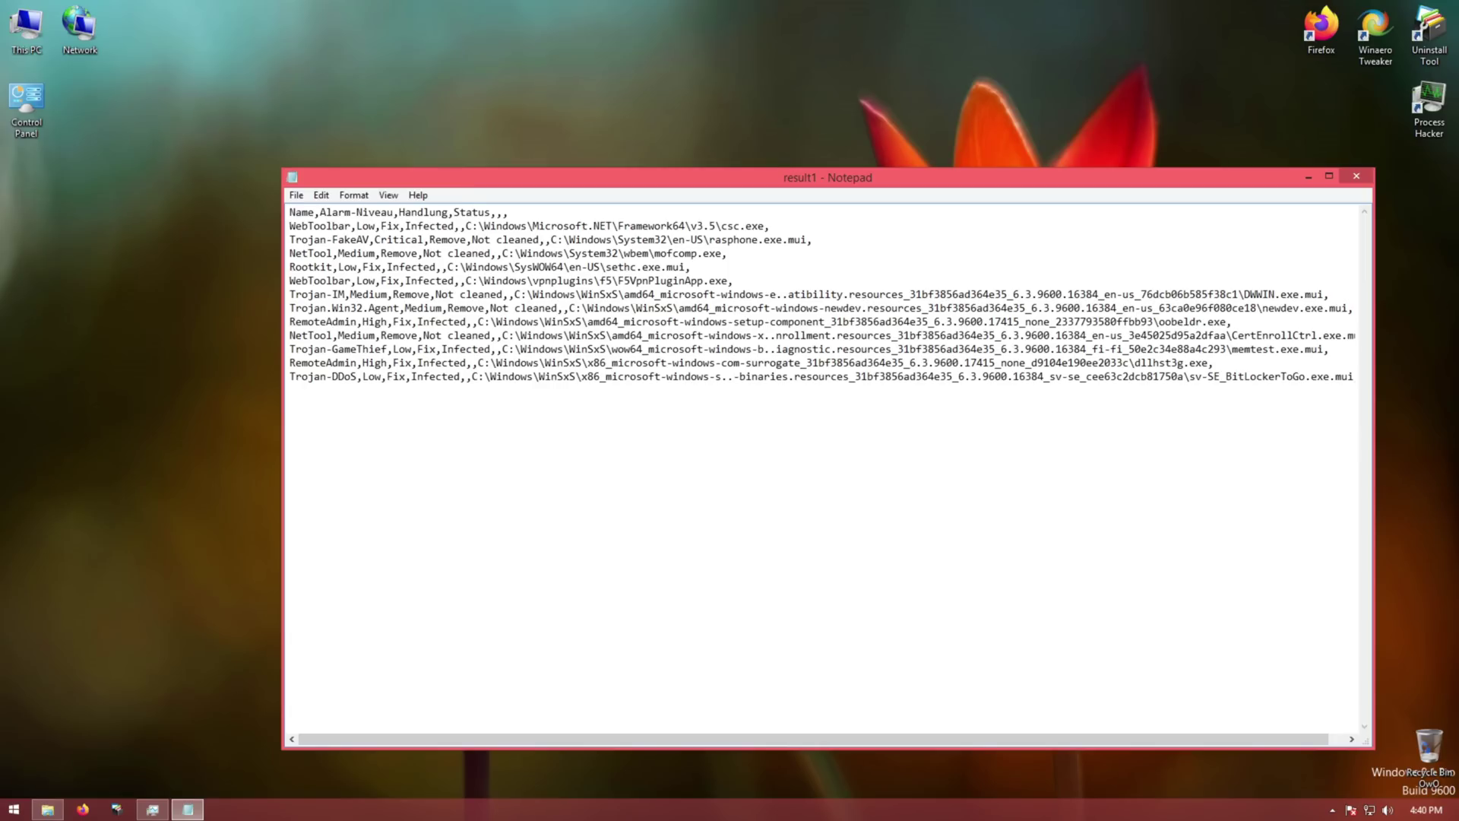
drag(733, 335, 432, 240)
click(289, 390)
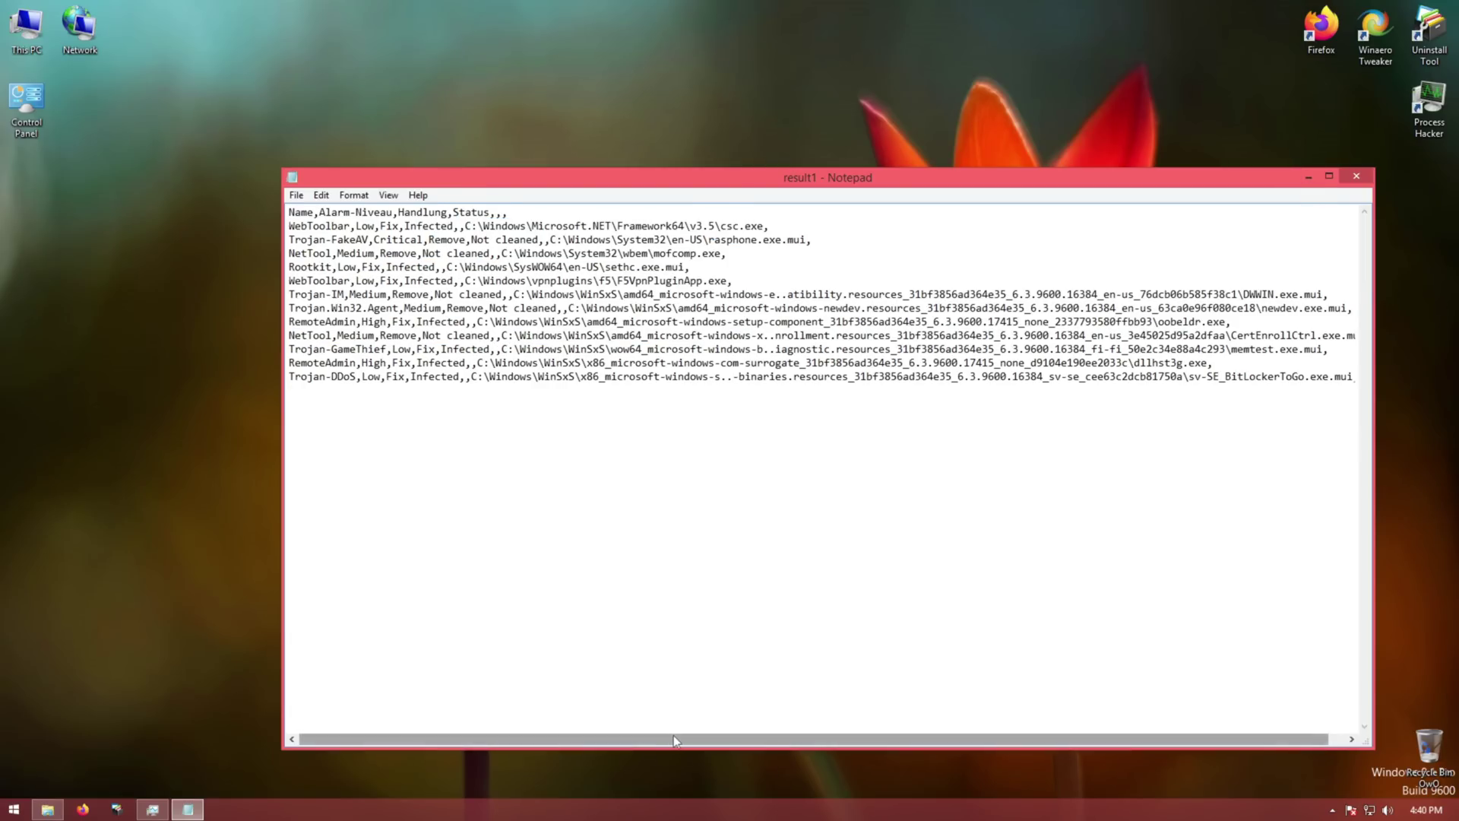
mouse_move(673, 737)
mouse_down()
mouse_move(842, 721)
mouse_move(669, 723)
mouse_up()
drag(569, 335, 385, 280)
click(289, 390)
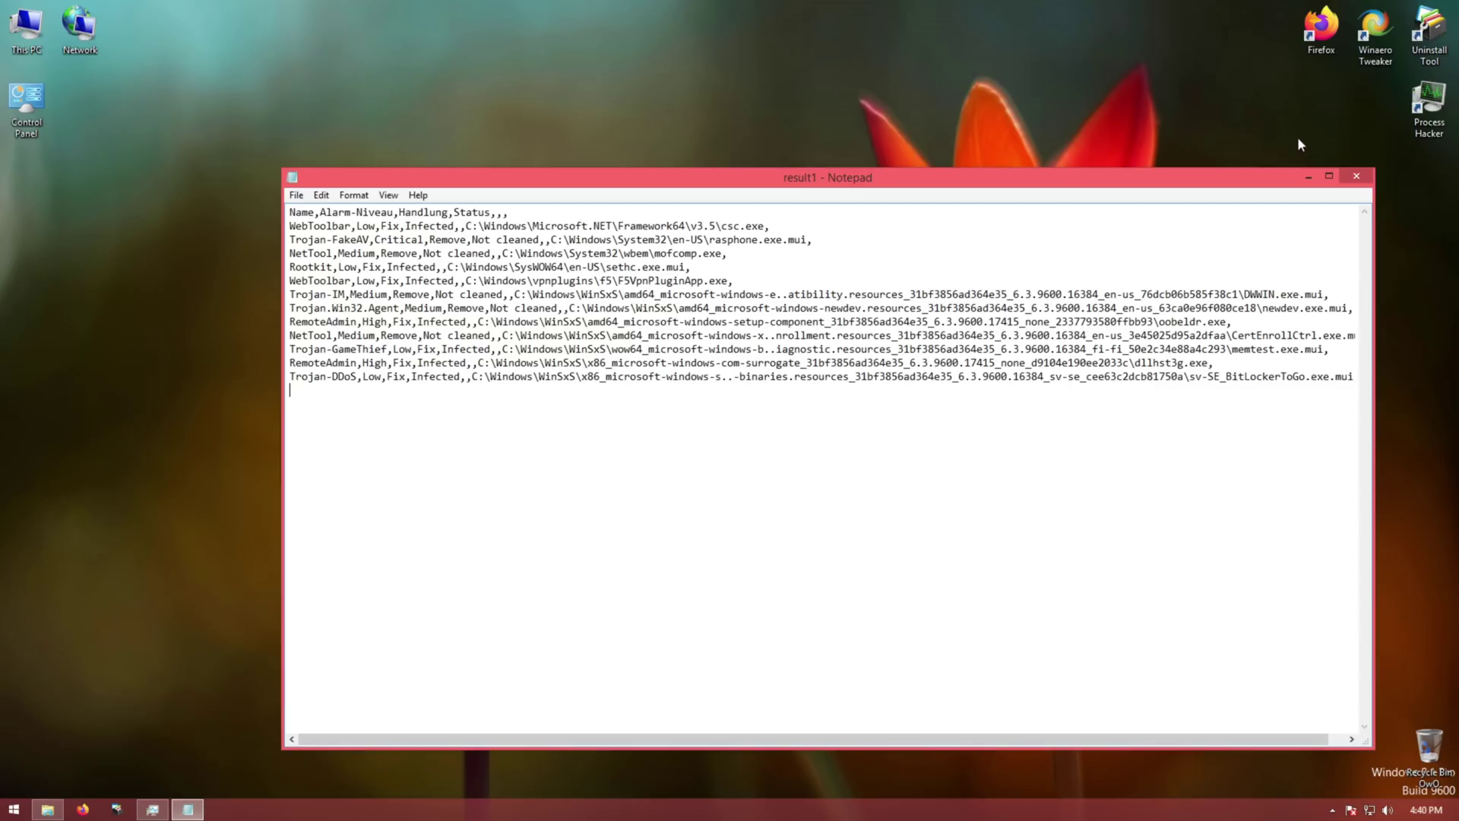
click(1356, 176)
Permanently delete the result1 and guard-eypd files from the Roaming folder.
drag(624, 450, 600, 404)
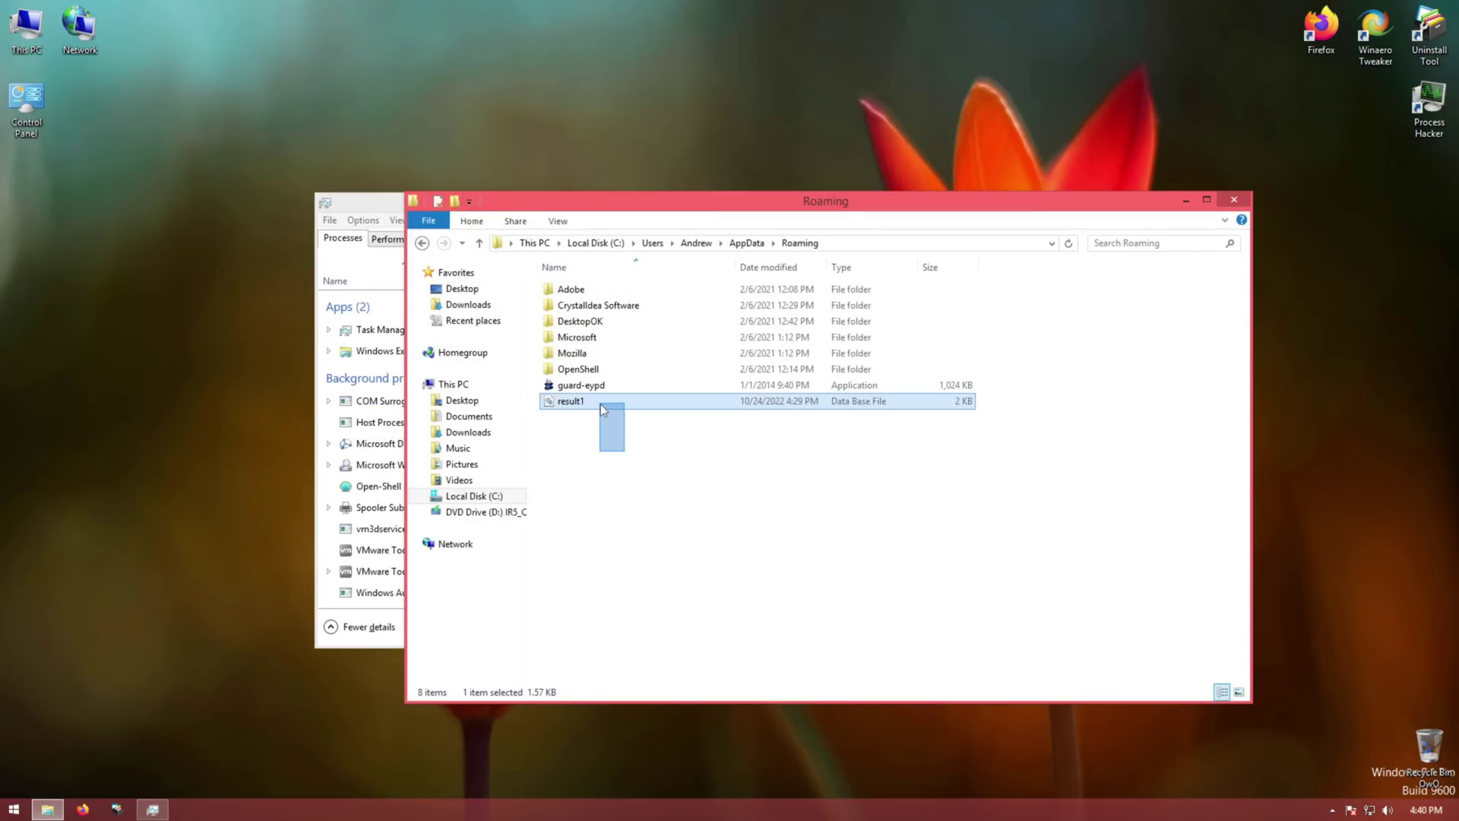
key(shift+Delete)
key(Return)
click(574, 388)
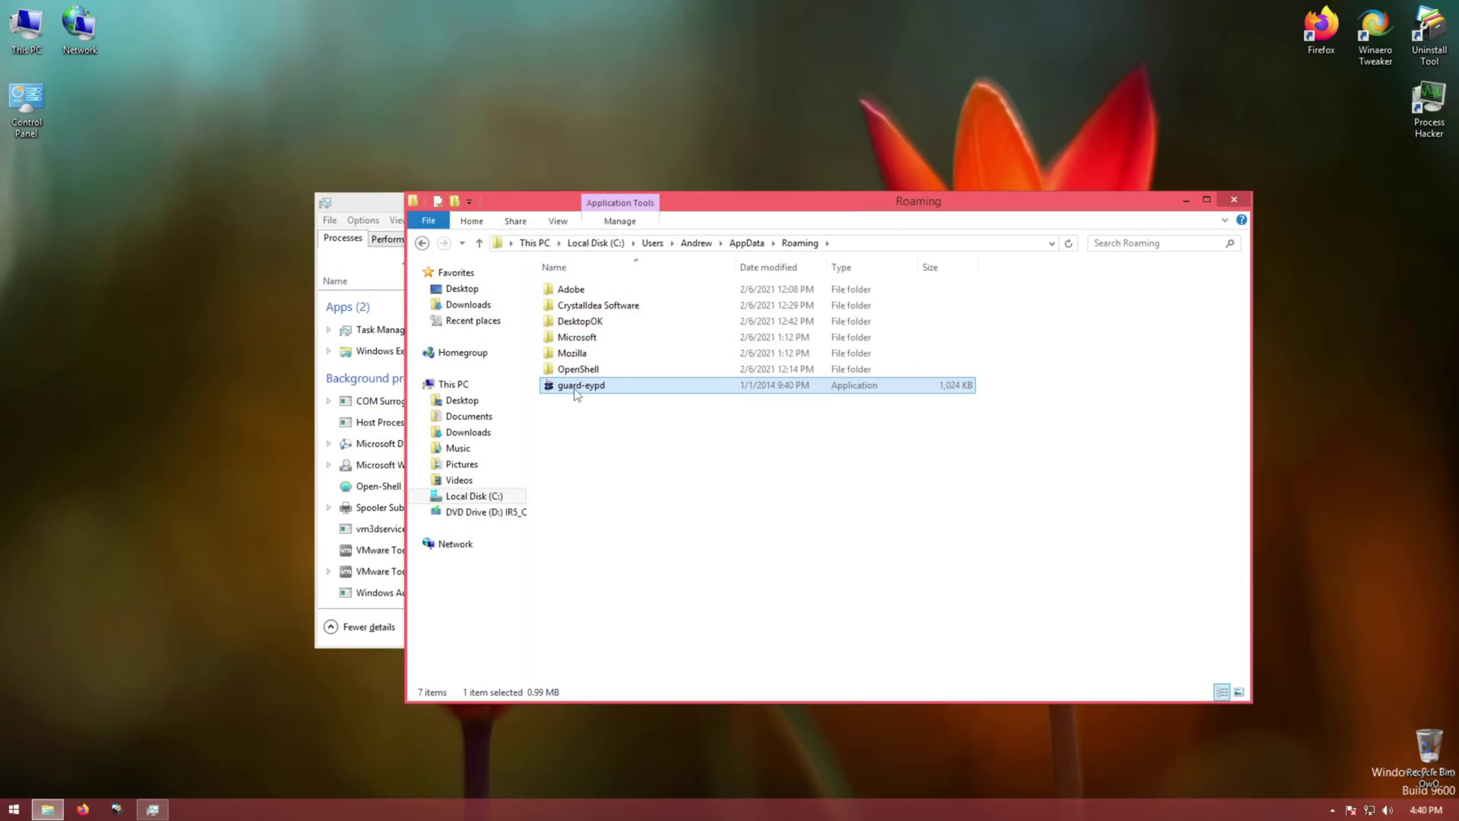
key(shift+Delete)
key(Return)
Close the Roaming folder window and Task Manager.
drag(879, 525, 684, 283)
click(1235, 199)
click(804, 200)
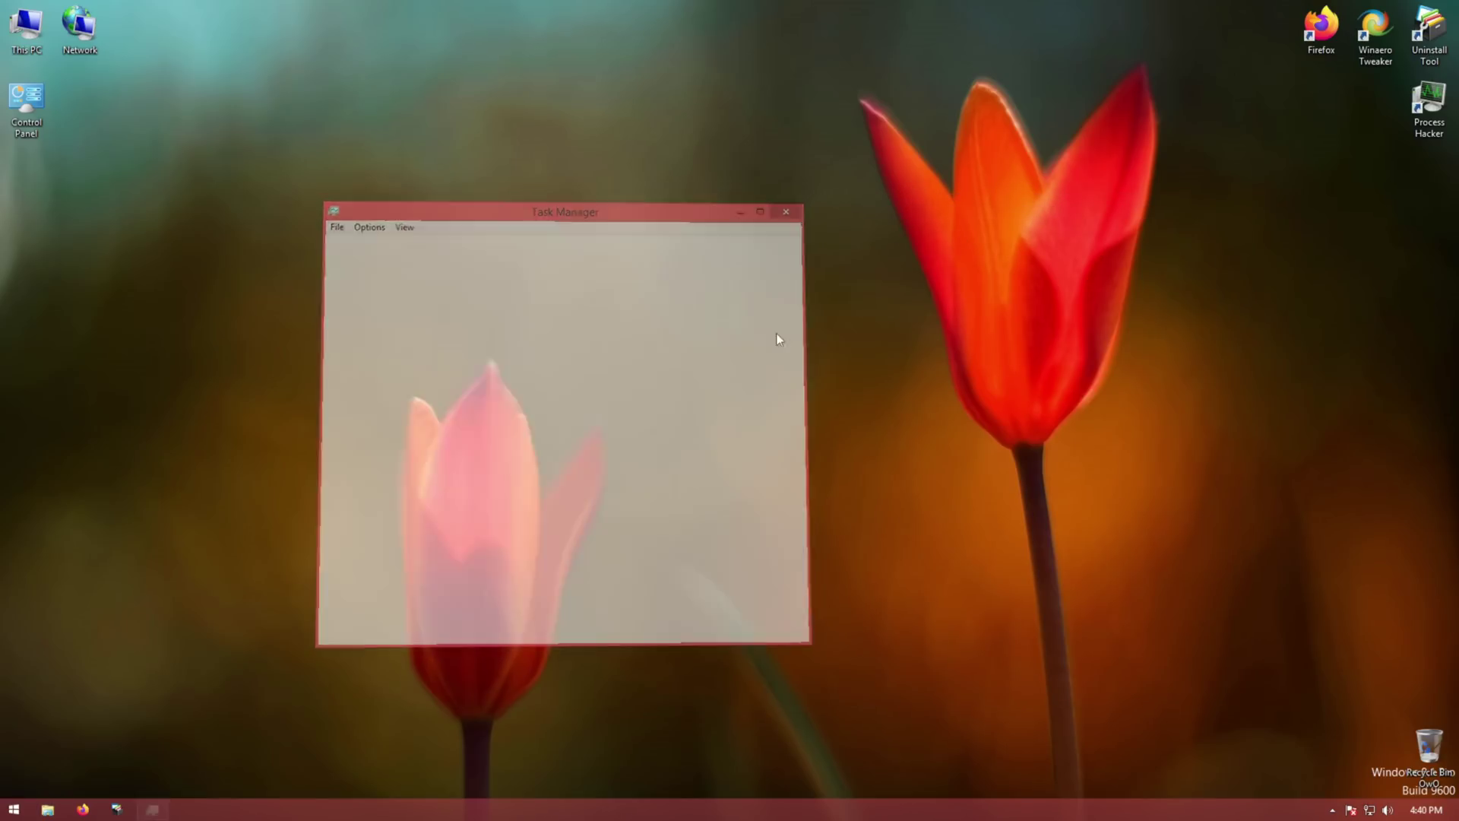